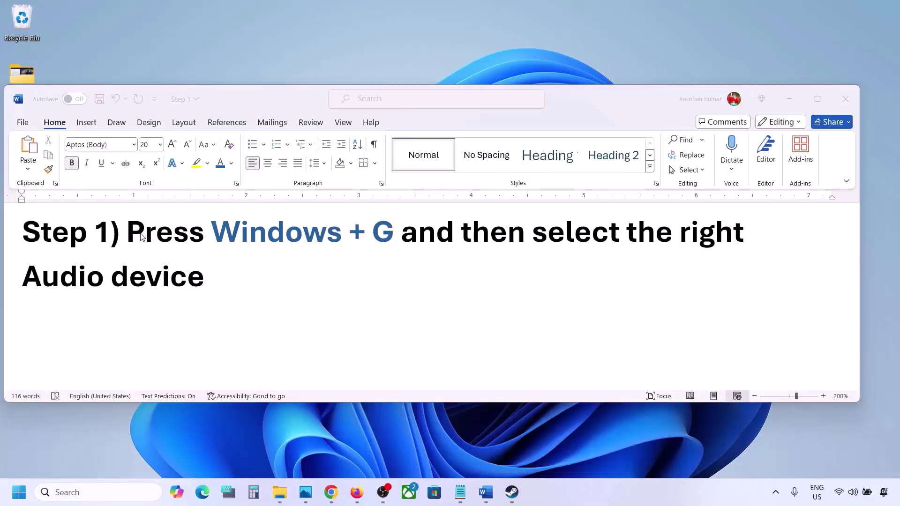
Read the Step 1 note on selecting the right audio device, then bring up the Xbox Game Bar.
{"action": "left_click_drag", "start_coordinate": [127, 233], "coordinate": [209, 268]}
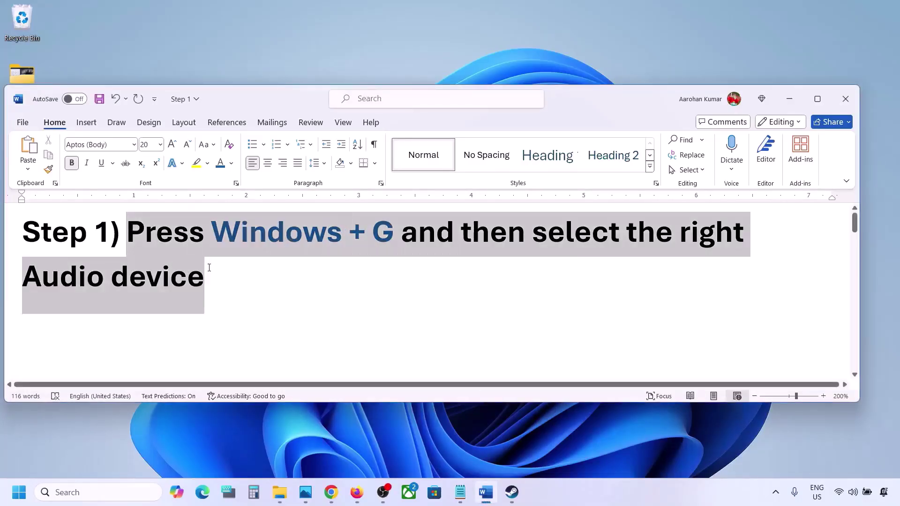
{"action": "left_click", "coordinate": [255, 290]}
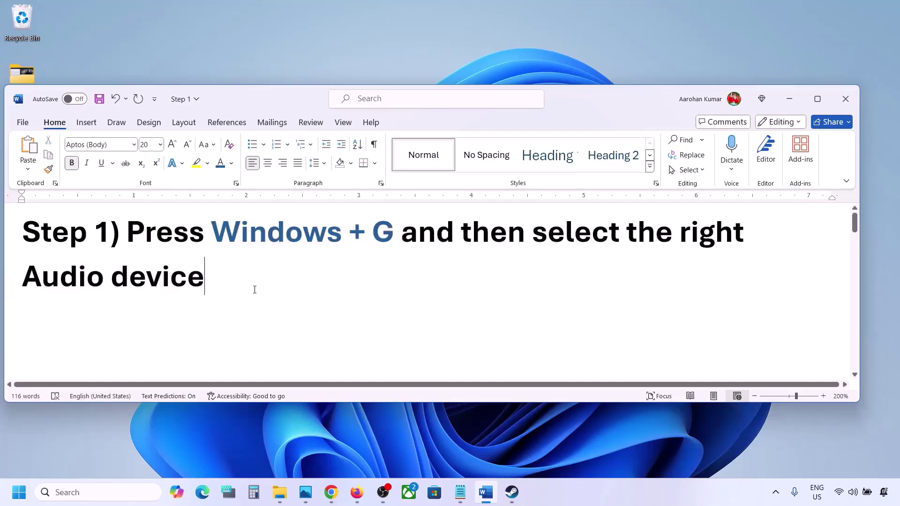
{"action": "key", "text": "super+g"}
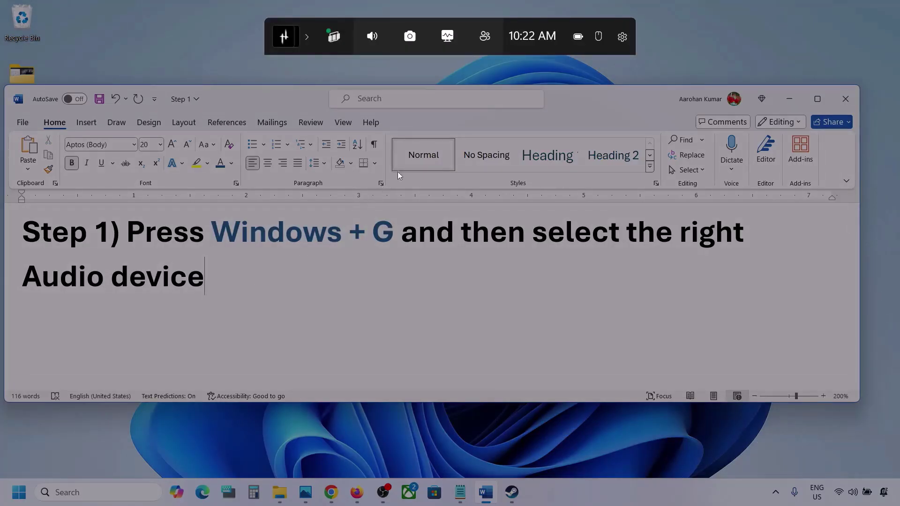
In the Game Bar Audio widget, set Speakers (Realtek(R) Audio) as the default output.
{"action": "left_click", "coordinate": [373, 41]}
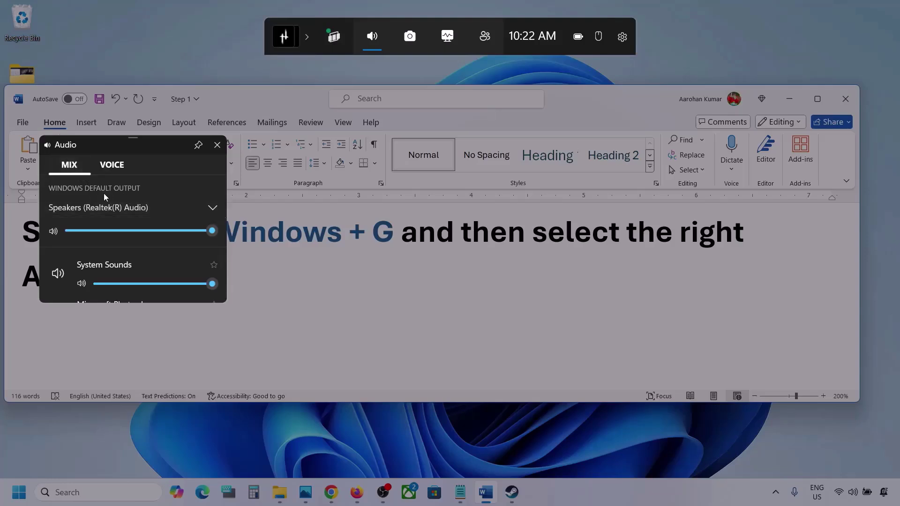
{"action": "left_click", "coordinate": [213, 208]}
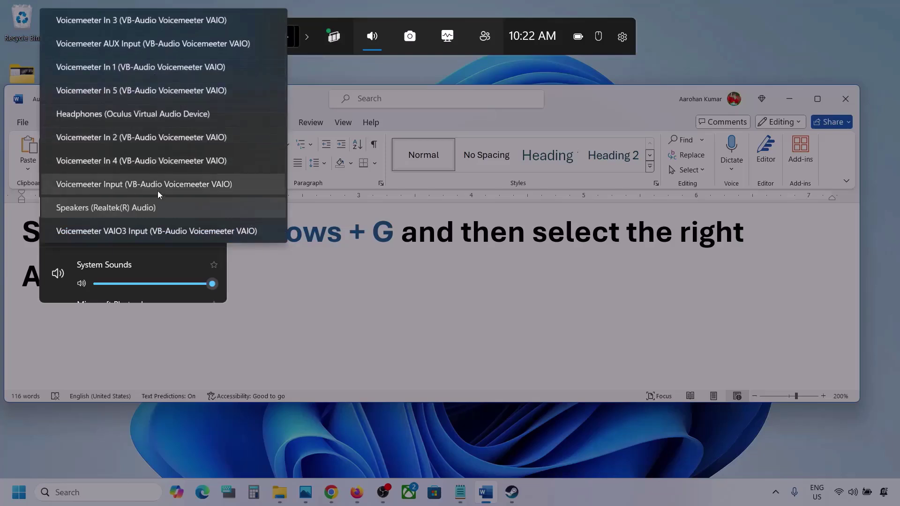
{"action": "left_click", "coordinate": [140, 209]}
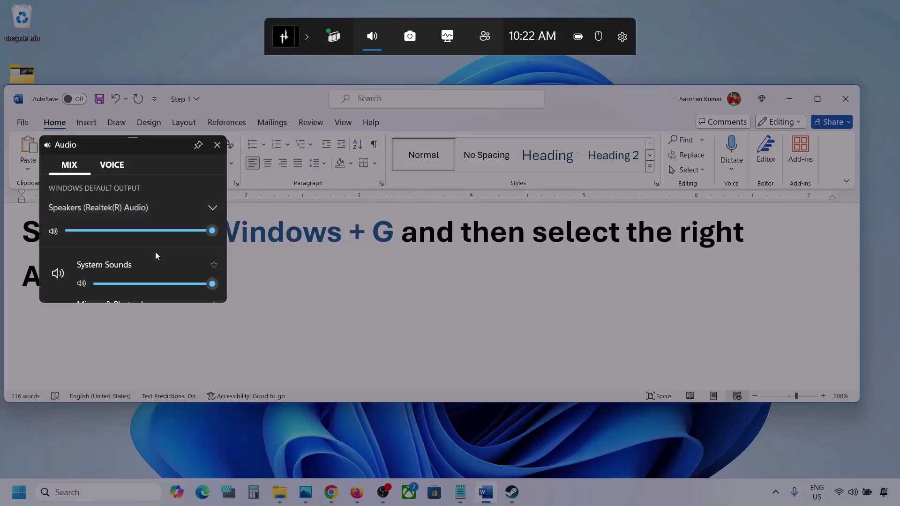
Resize the widget and raise Firefox's volume from 73 to 100, leaving Photos Legacy at 100.
{"action": "scroll", "coordinate": [155, 264], "scroll_direction": "down", "scroll_amount": 1}
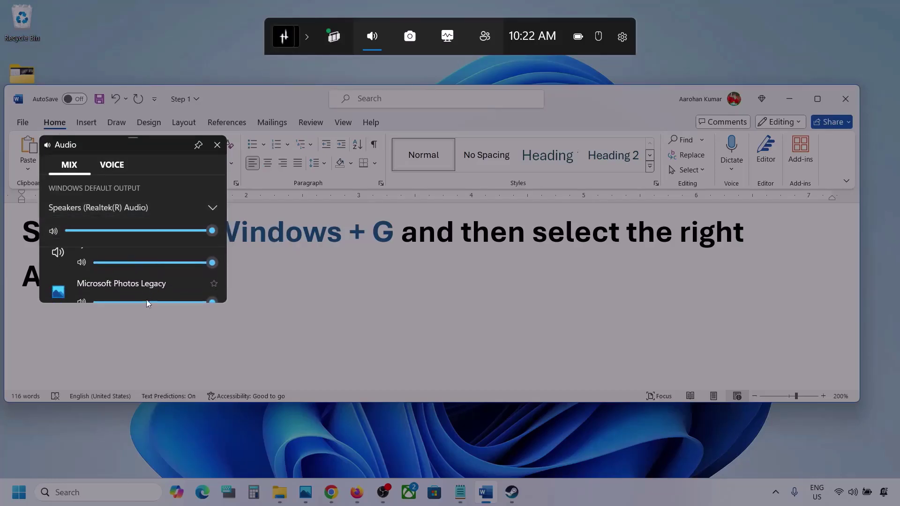
{"action": "left_click_drag", "start_coordinate": [146, 305], "coordinate": [143, 412]}
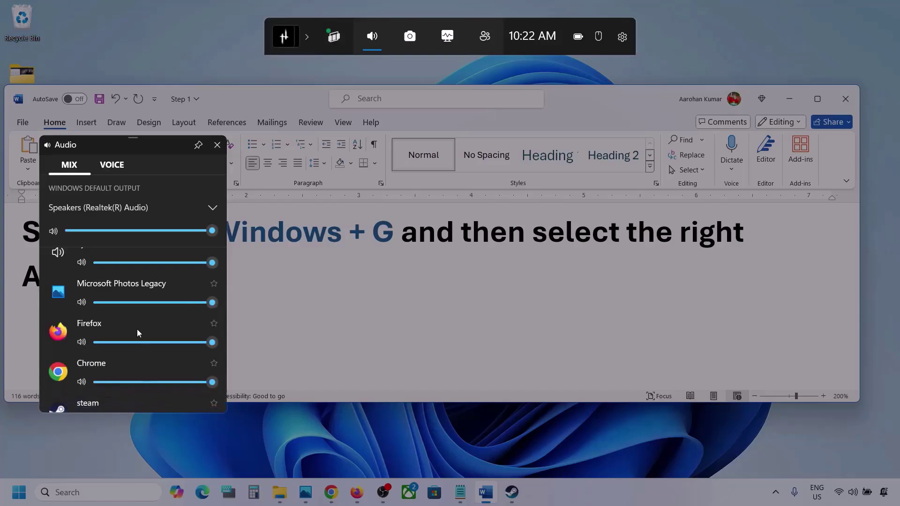
{"action": "scroll", "coordinate": [136, 324], "scroll_direction": "up", "scroll_amount": 1}
{"action": "scroll", "coordinate": [136, 327], "scroll_direction": "down", "scroll_amount": 1}
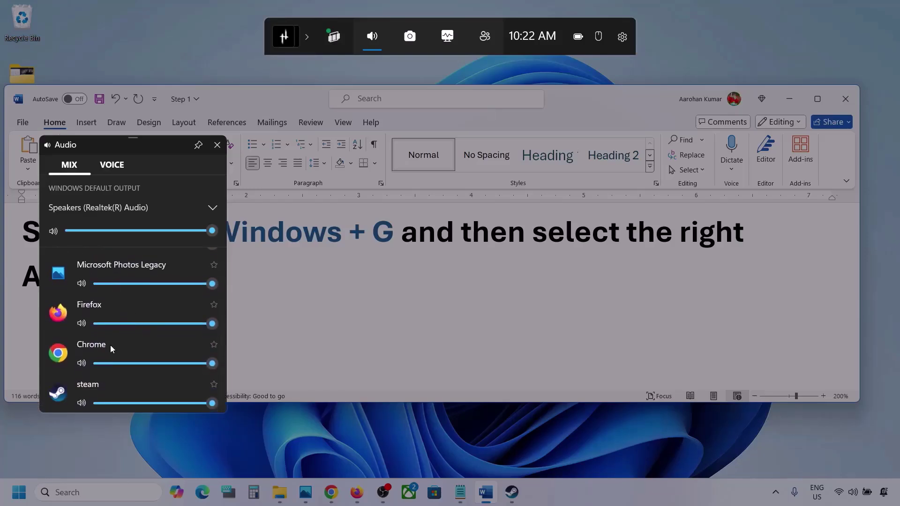
{"action": "scroll", "coordinate": [111, 334], "scroll_direction": "up", "scroll_amount": 1}
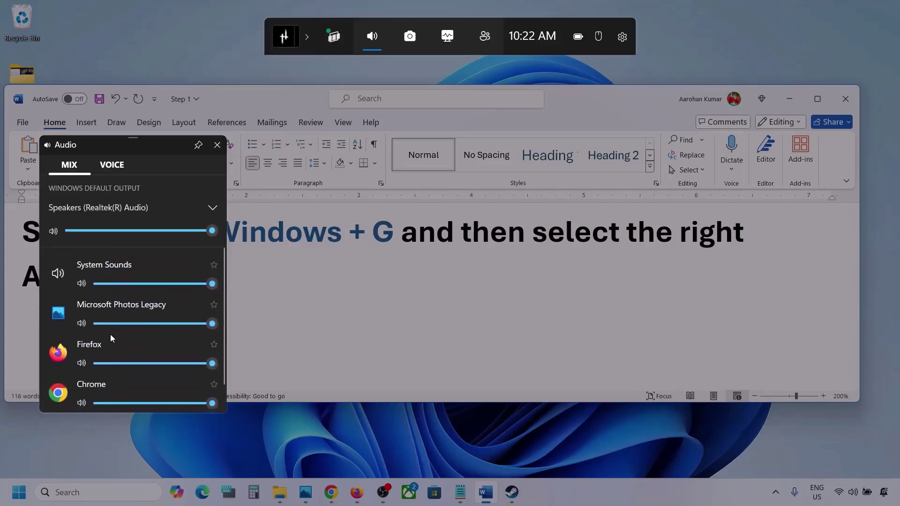
{"action": "mouse_move", "coordinate": [214, 326]}
{"action": "left_mouse_down"}
{"action": "mouse_move", "coordinate": [142, 327]}
{"action": "mouse_move", "coordinate": [224, 322]}
{"action": "left_mouse_up"}
{"action": "scroll", "coordinate": [166, 338], "scroll_direction": "down", "scroll_amount": 1}
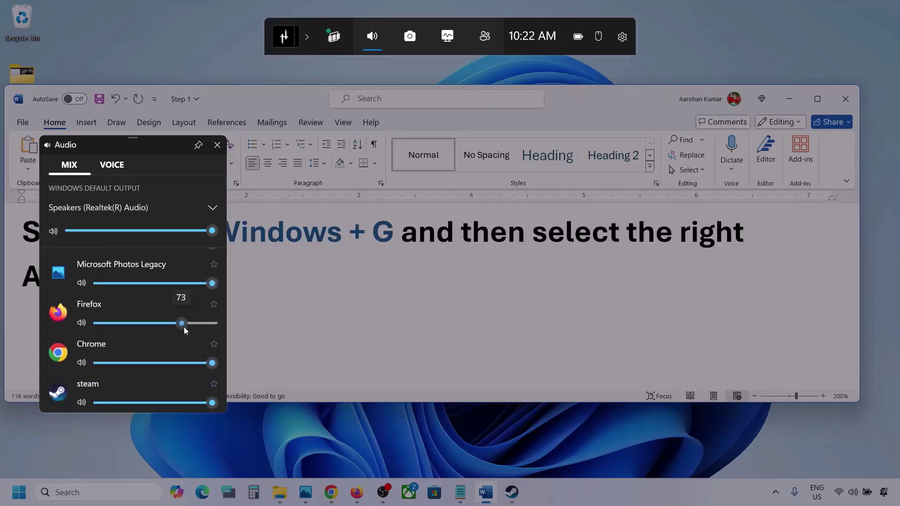
{"action": "left_click_drag", "start_coordinate": [184, 327], "coordinate": [229, 329]}
{"action": "scroll", "coordinate": [116, 367], "scroll_direction": "up", "scroll_amount": 1}
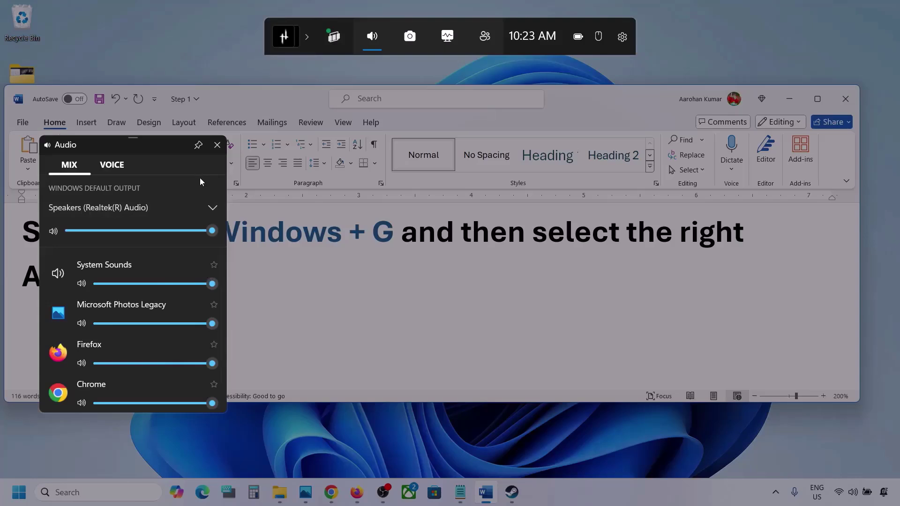
On the Voice tab, keep Microphone Array as the default input device.
{"action": "left_click", "coordinate": [111, 165]}
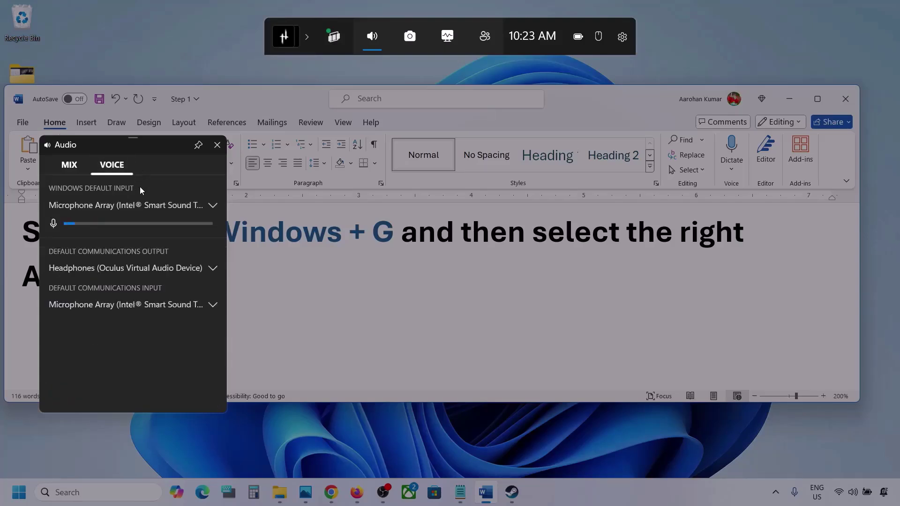
{"action": "left_click", "coordinate": [216, 203]}
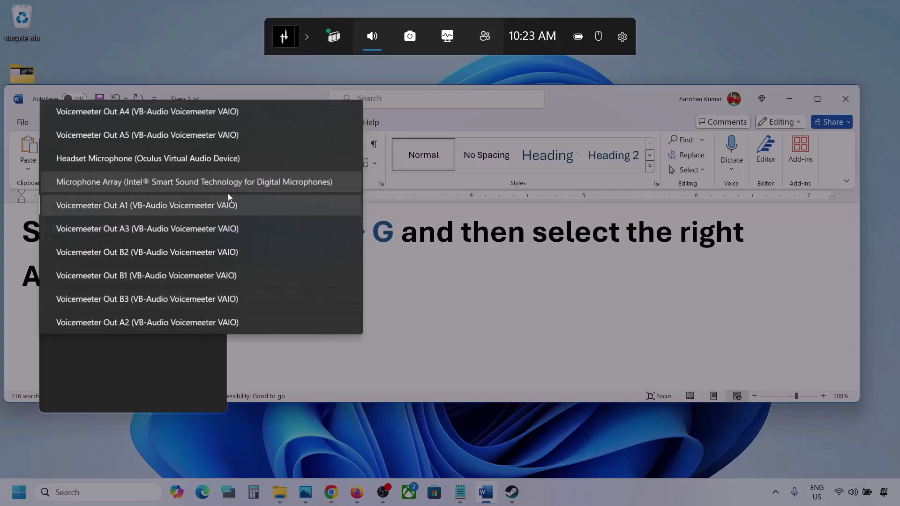
{"action": "left_click", "coordinate": [212, 184]}
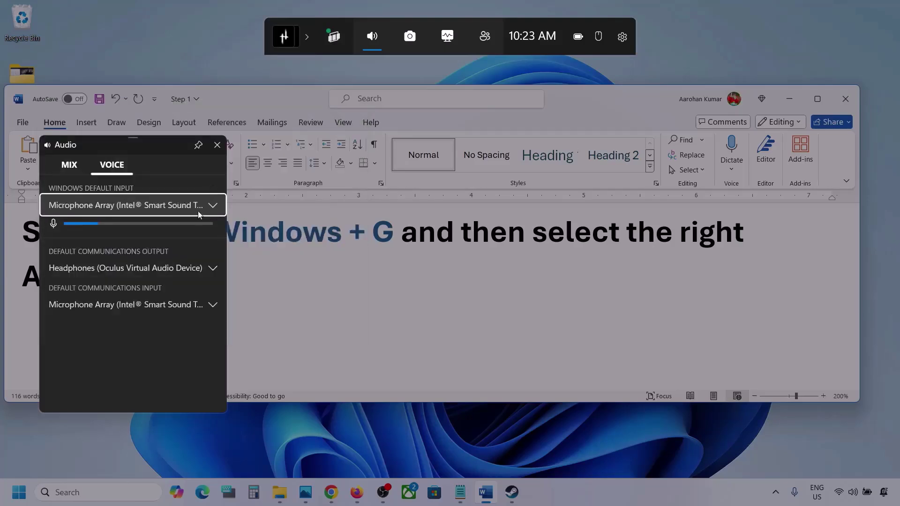
Make Speakers (Realtek(R) Audio) the communications output and keep Microphone Array as communications input.
{"action": "left_click", "coordinate": [200, 268]}
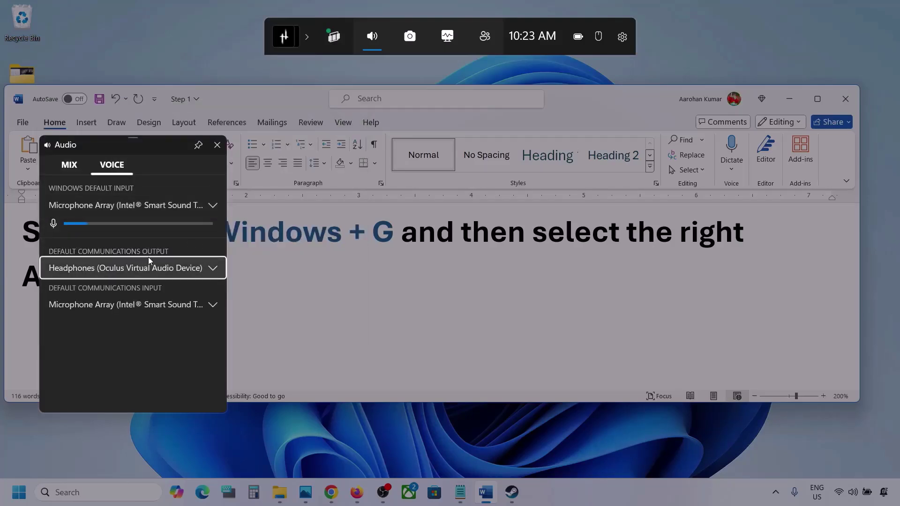
{"action": "left_click", "coordinate": [214, 270]}
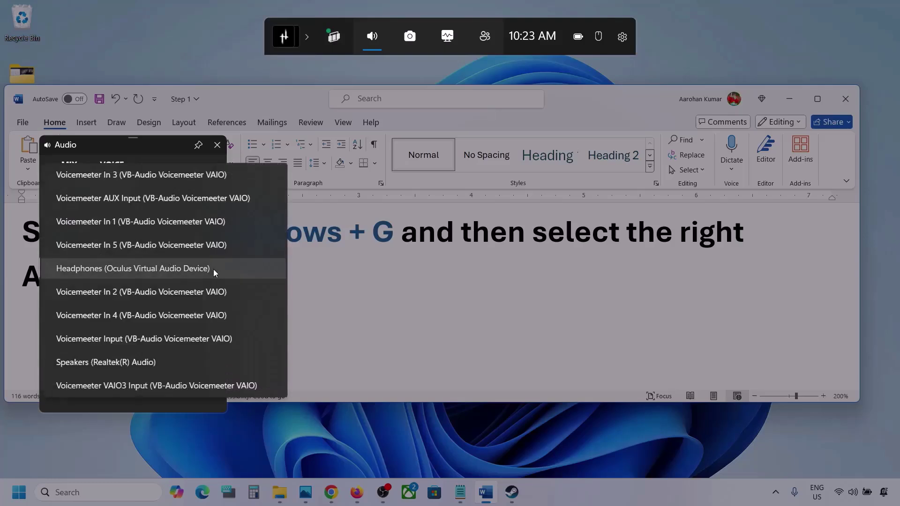
{"action": "left_click", "coordinate": [142, 361]}
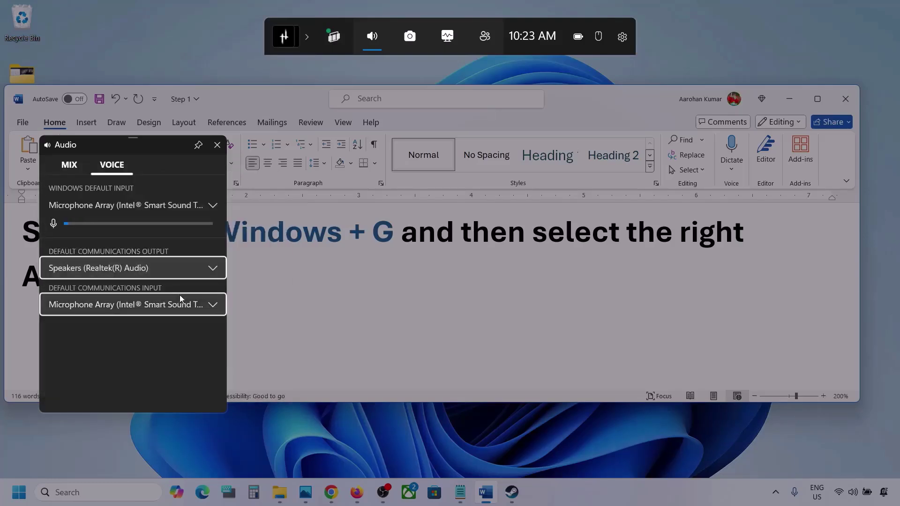
{"action": "left_click", "coordinate": [210, 305]}
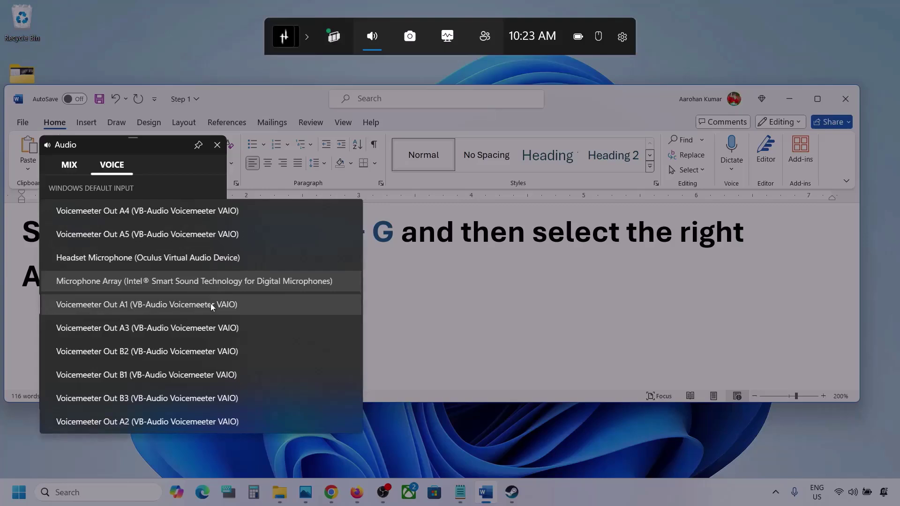
{"action": "left_click", "coordinate": [244, 280]}
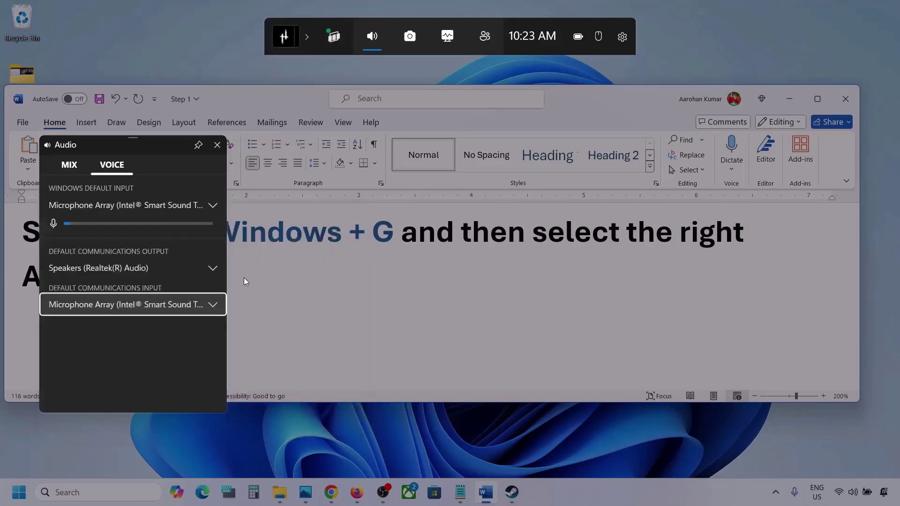
Close the Audio widget and dismiss the Game Bar overlay, returning to the Word document.
{"action": "left_click", "coordinate": [217, 146]}
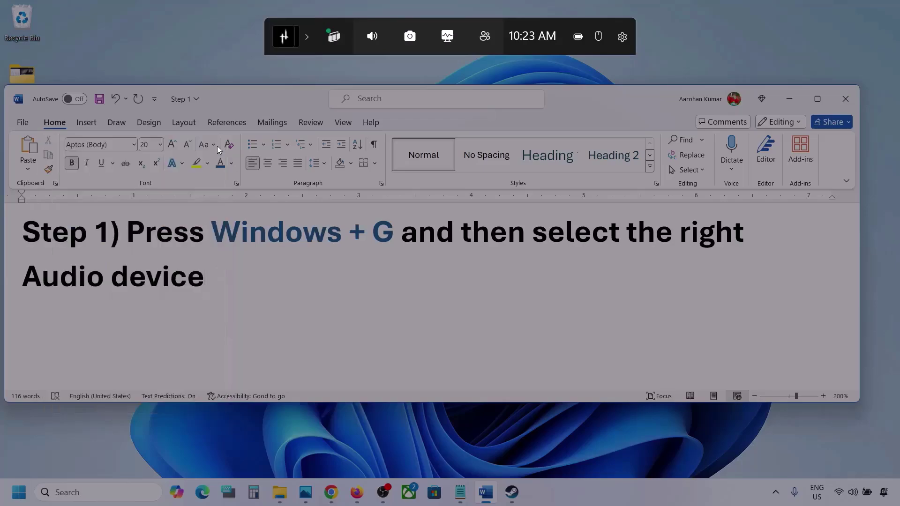
{"action": "left_click", "coordinate": [488, 65]}
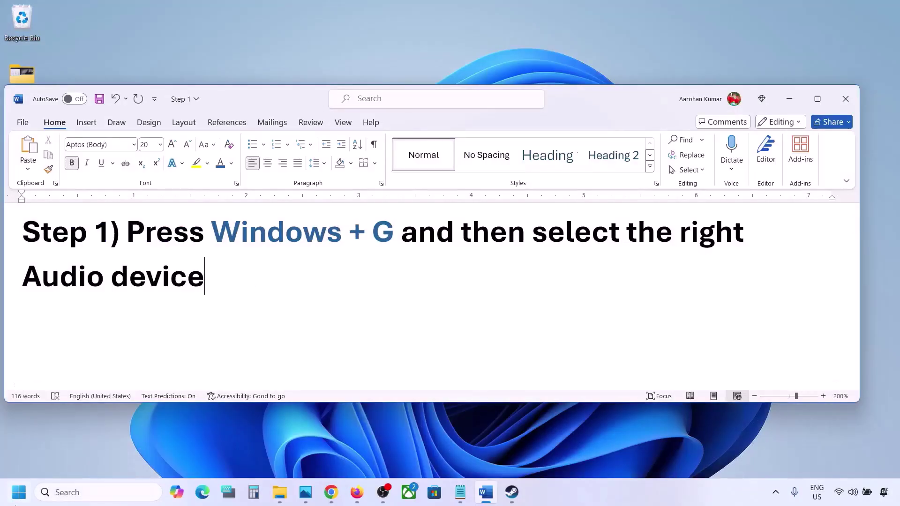
{"action": "key", "text": "super"}
{"action": "left_click", "coordinate": [422, 367]}
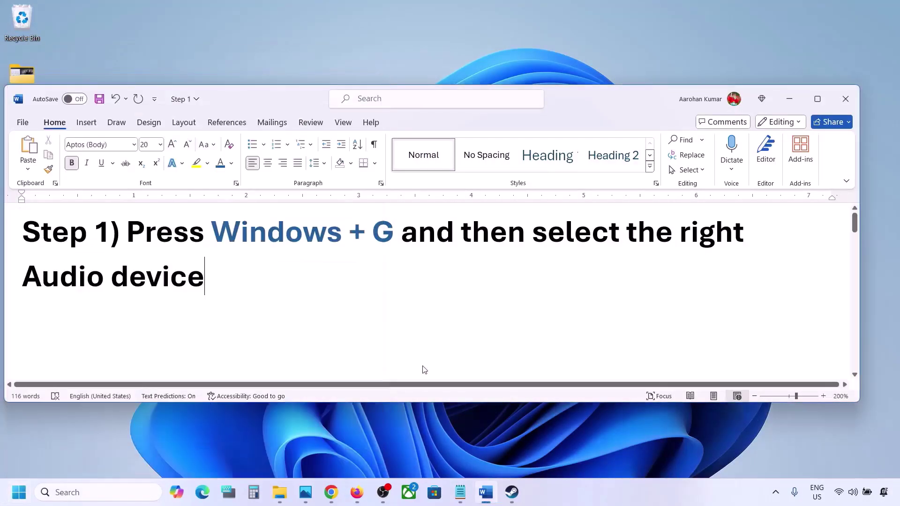
Select the first phrase of the Step 2 note and minimize Word.
{"action": "scroll", "coordinate": [423, 366], "scroll_direction": "down", "scroll_amount": 5}
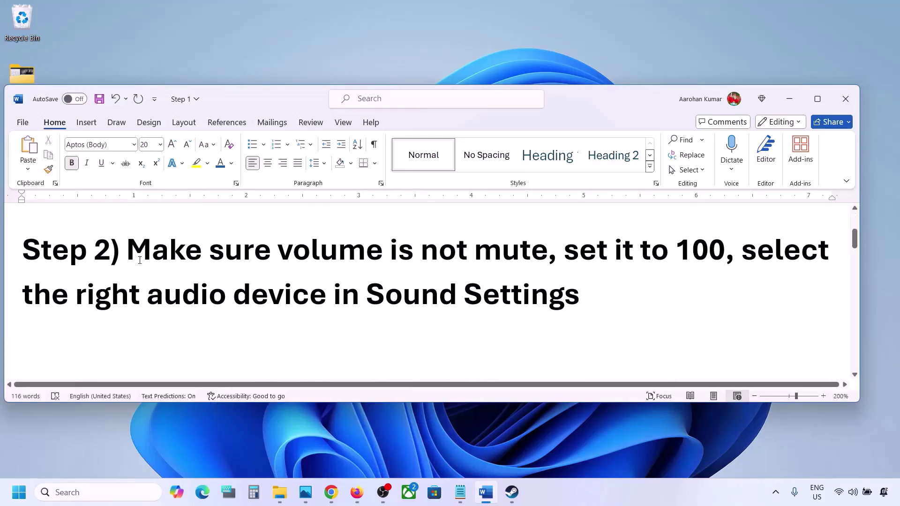
{"action": "left_click_drag", "start_coordinate": [140, 260], "coordinate": [547, 258]}
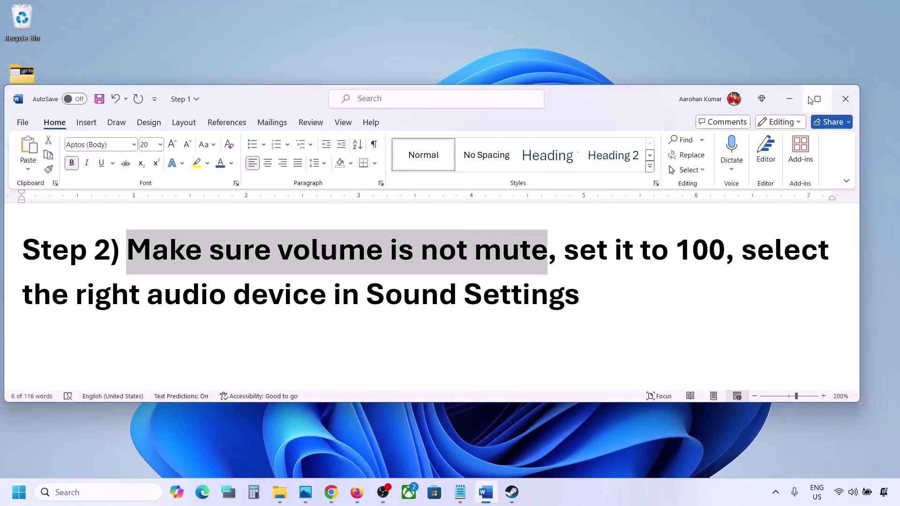
{"action": "left_click", "coordinate": [789, 99]}
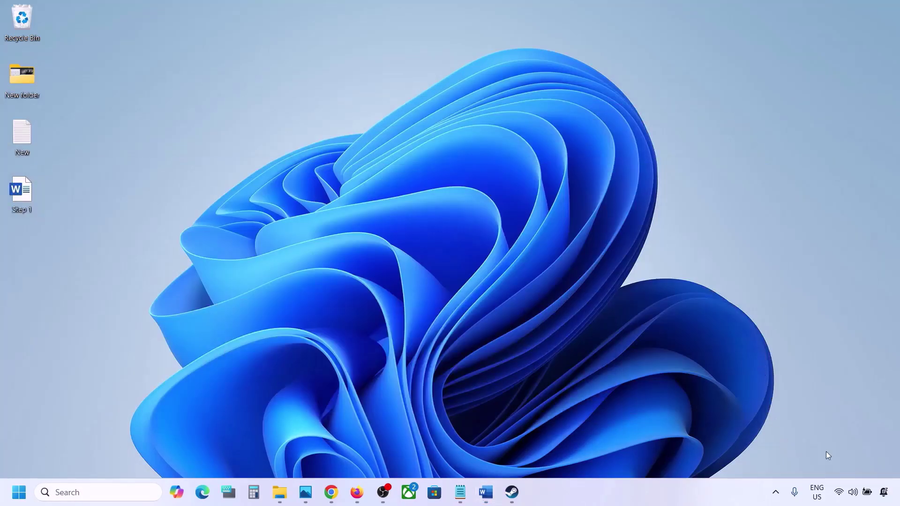
{"action": "right_click", "coordinate": [853, 493]}
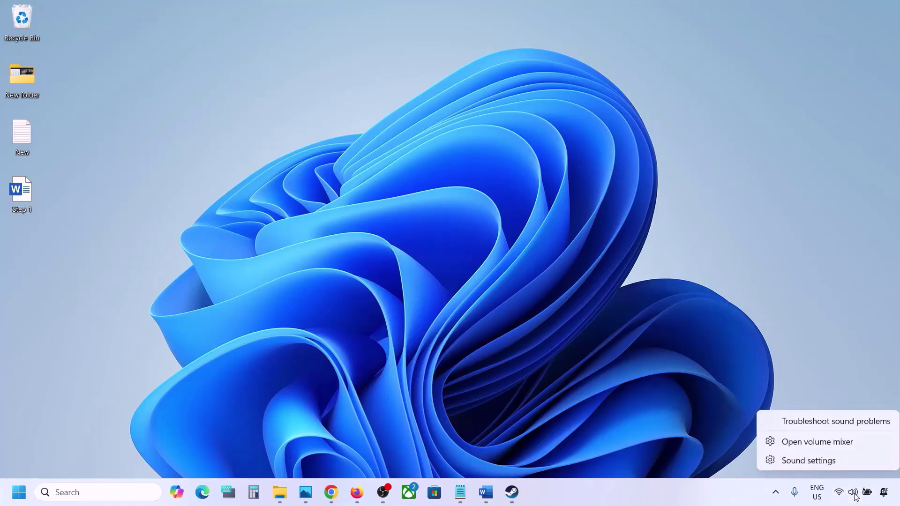
{"action": "left_click", "coordinate": [823, 443]}
{"action": "scroll", "coordinate": [558, 334], "scroll_direction": "down", "scroll_amount": 3}
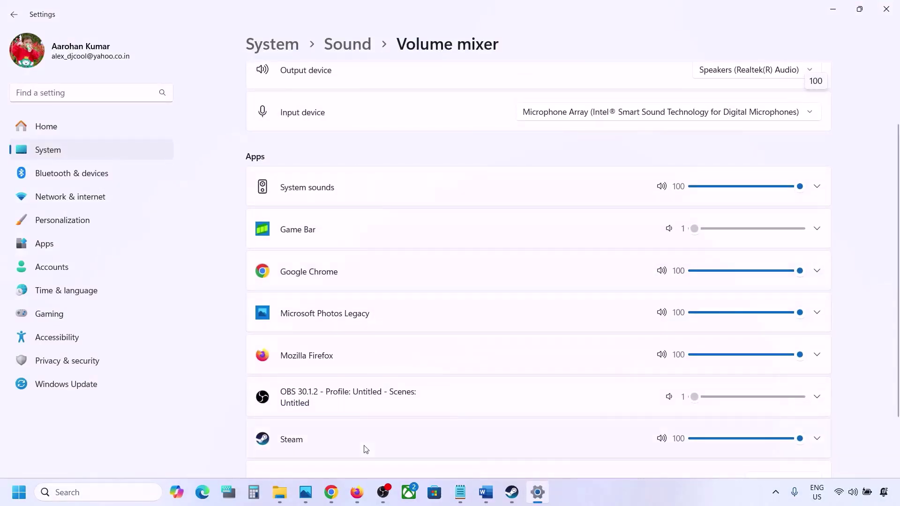
{"action": "scroll", "coordinate": [517, 404], "scroll_direction": "down", "scroll_amount": 1}
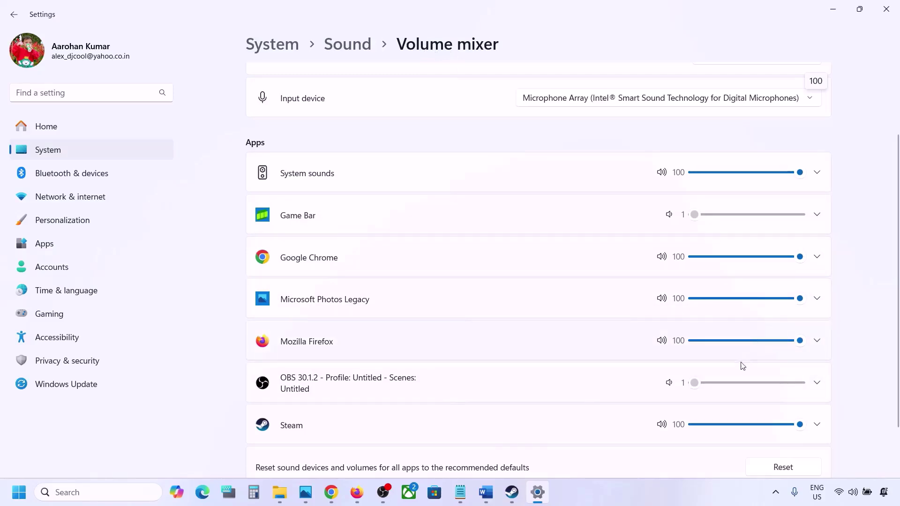
{"action": "mouse_move", "coordinate": [800, 424]}
{"action": "left_mouse_down"}
{"action": "mouse_move", "coordinate": [748, 425]}
{"action": "mouse_move", "coordinate": [811, 424]}
{"action": "left_mouse_up"}
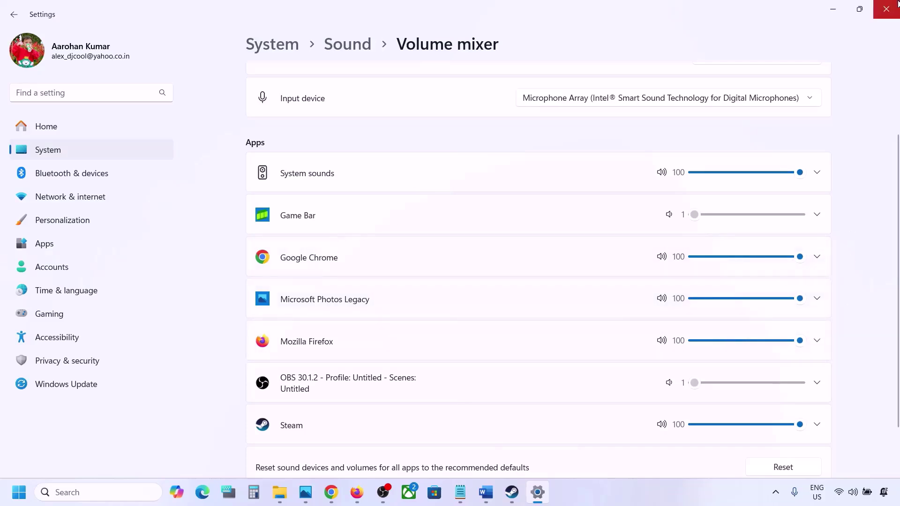
{"action": "left_click", "coordinate": [886, 8]}
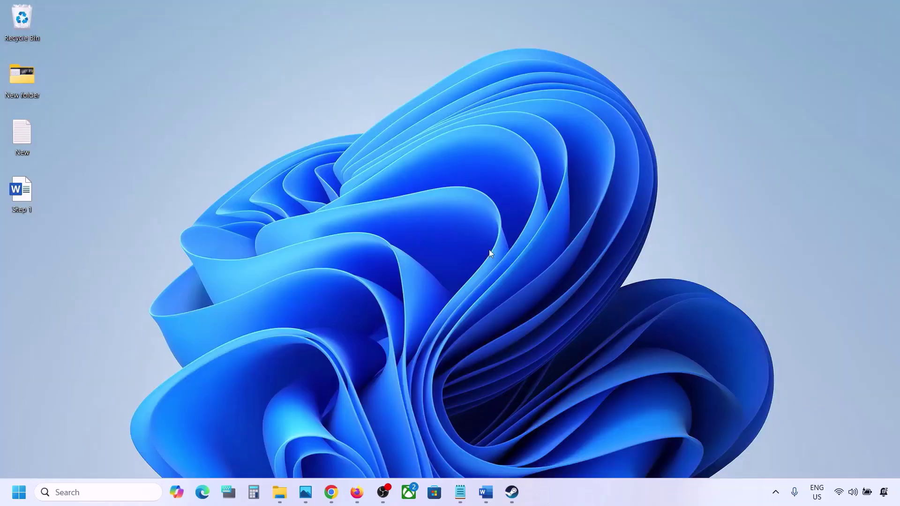
Highlight the Step 2 phrase about the right audio device, then open Sound settings from the taskbar volume icon.
{"action": "left_click", "coordinate": [486, 492]}
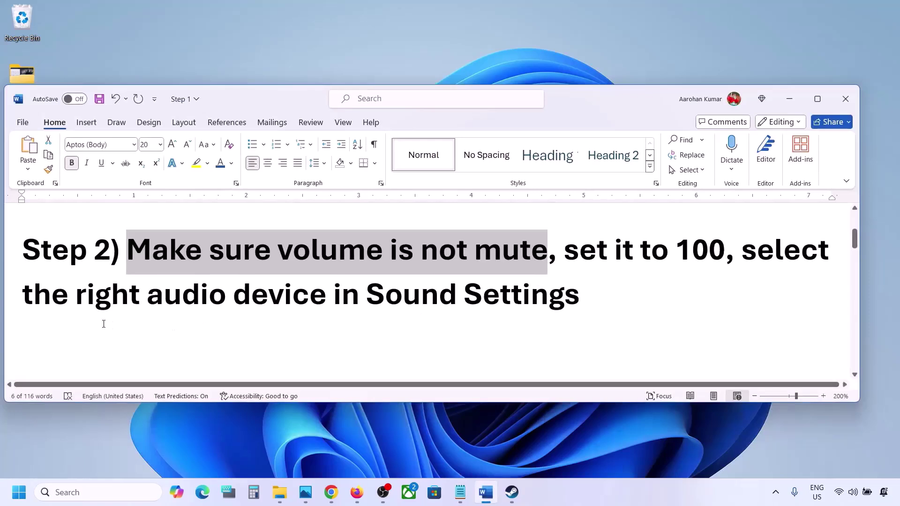
{"action": "left_click_drag", "start_coordinate": [74, 305], "coordinate": [579, 300]}
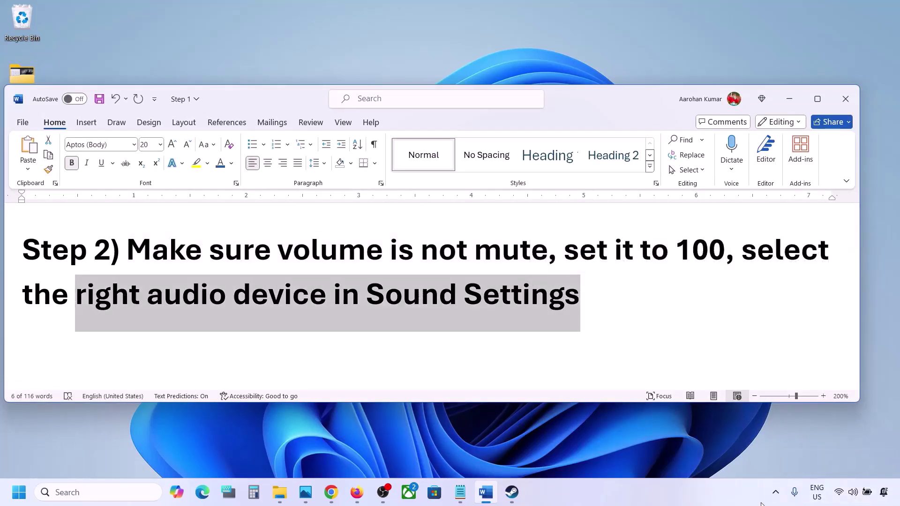
{"action": "left_click", "coordinate": [863, 488]}
{"action": "right_click", "coordinate": [852, 493]}
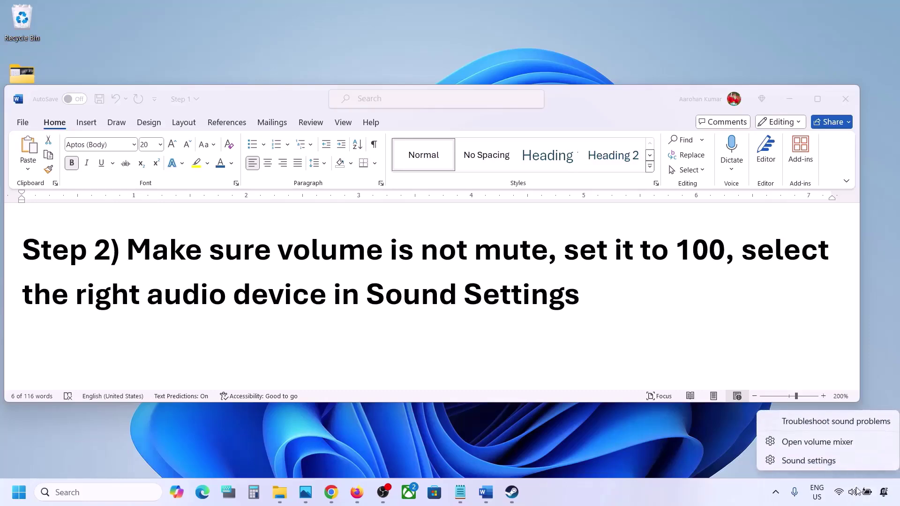
{"action": "left_click", "coordinate": [808, 461]}
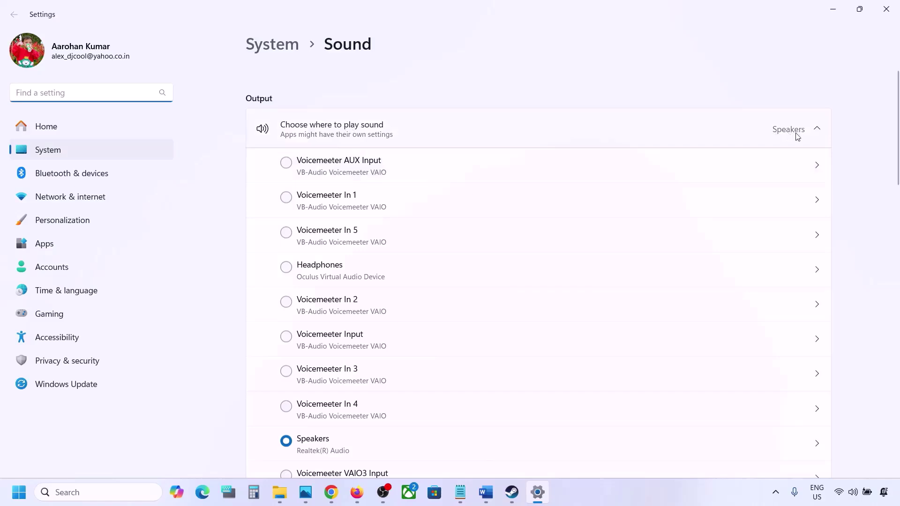
Confirm Speakers as the output device with the volume kept at 100.
{"action": "scroll", "coordinate": [404, 333], "scroll_direction": "down", "scroll_amount": 2}
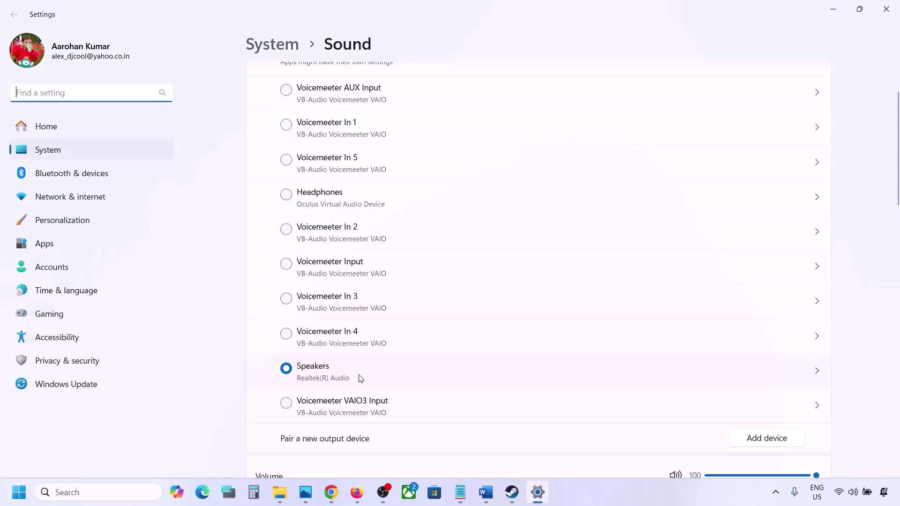
{"action": "left_click", "coordinate": [327, 373]}
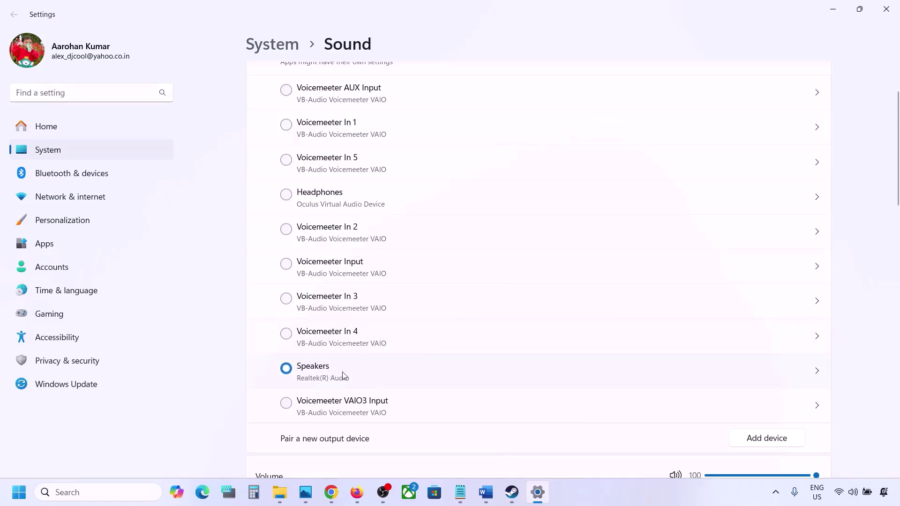
{"action": "scroll", "coordinate": [344, 375], "scroll_direction": "down", "scroll_amount": 5}
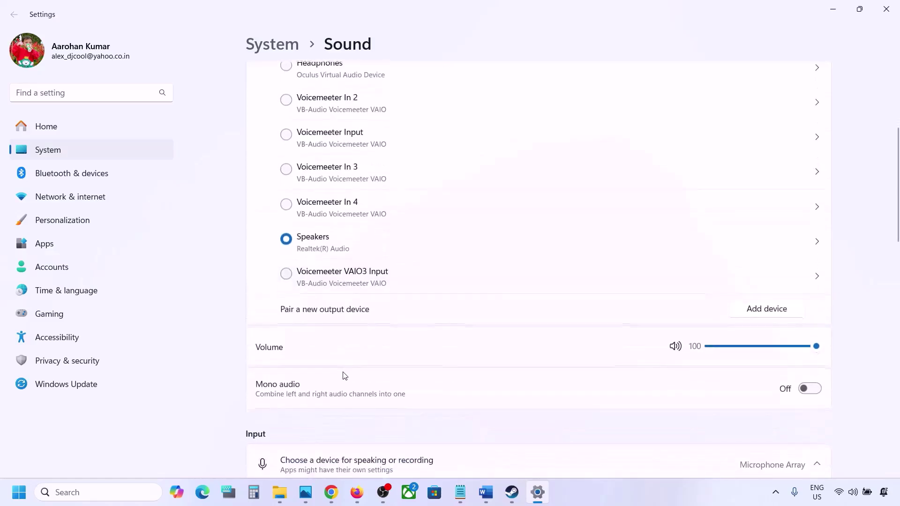
{"action": "left_click_drag", "start_coordinate": [727, 268], "coordinate": [814, 268]}
Review the Input section, where Microphone Array is selected with input volume 100.
{"action": "scroll", "coordinate": [596, 337], "scroll_direction": "down", "scroll_amount": 6}
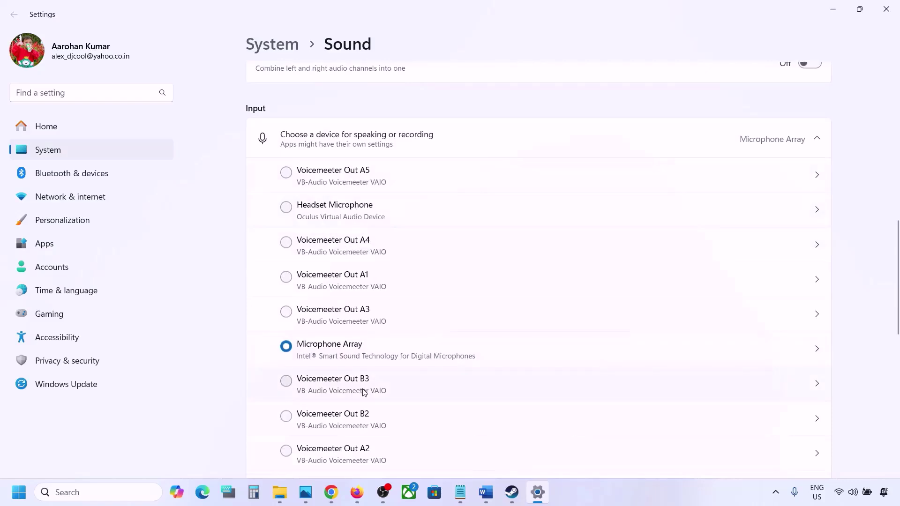
{"action": "scroll", "coordinate": [362, 390], "scroll_direction": "down", "scroll_amount": 2}
{"action": "scroll", "coordinate": [459, 340], "scroll_direction": "down", "scroll_amount": 1}
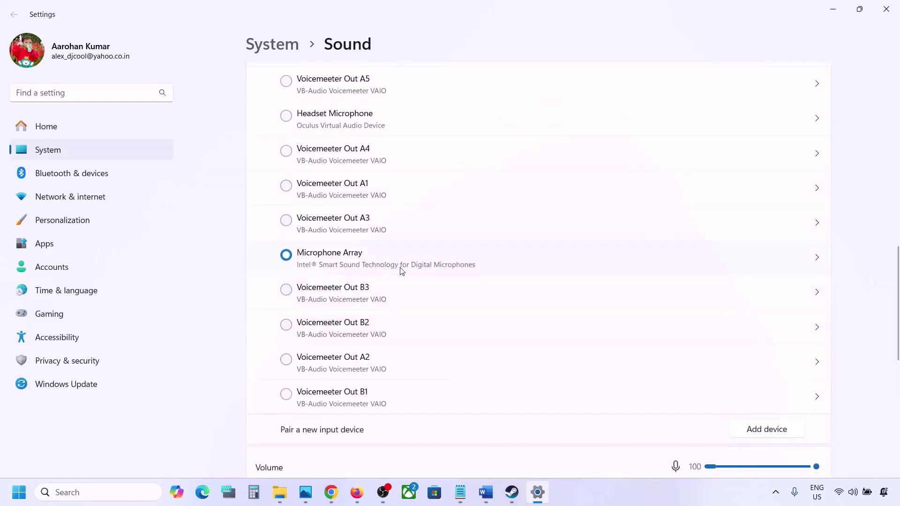
{"action": "scroll", "coordinate": [400, 270], "scroll_direction": "down", "scroll_amount": 5}
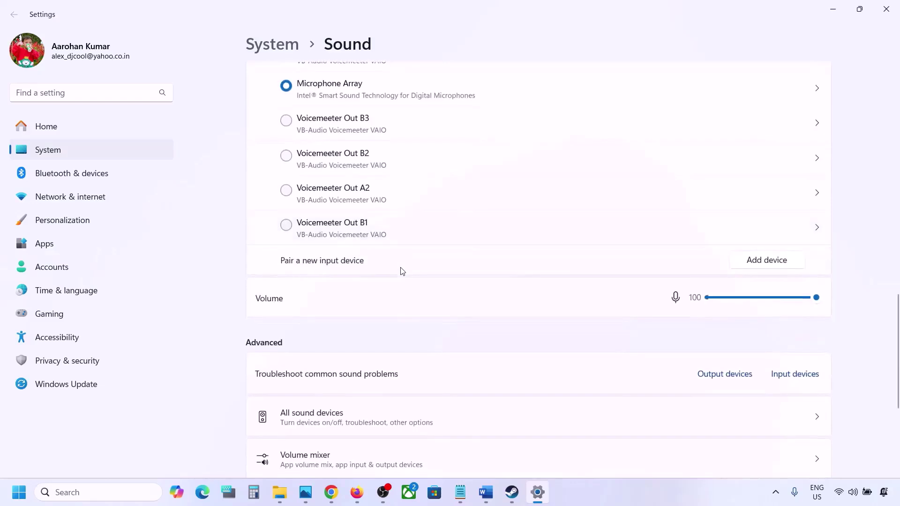
{"action": "scroll", "coordinate": [399, 226], "scroll_direction": "up", "scroll_amount": 2}
{"action": "scroll", "coordinate": [400, 226], "scroll_direction": "up", "scroll_amount": 3}
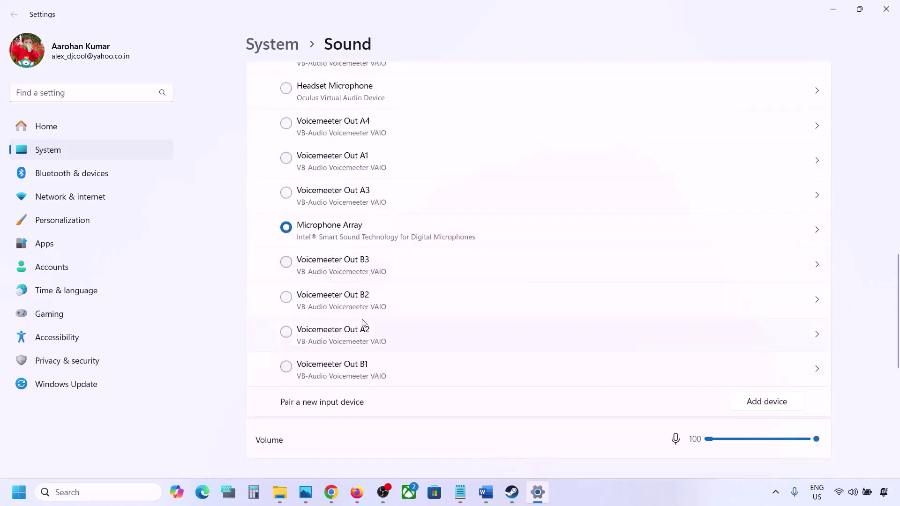
{"action": "scroll", "coordinate": [361, 328], "scroll_direction": "down", "scroll_amount": 5}
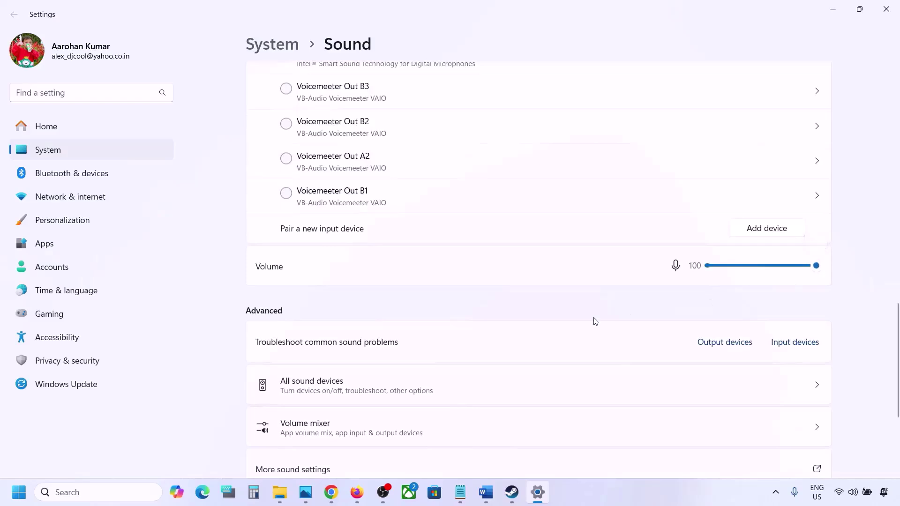
{"action": "scroll", "coordinate": [594, 322], "scroll_direction": "down", "scroll_amount": 2}
{"action": "scroll", "coordinate": [627, 275], "scroll_direction": "down", "scroll_amount": 3}
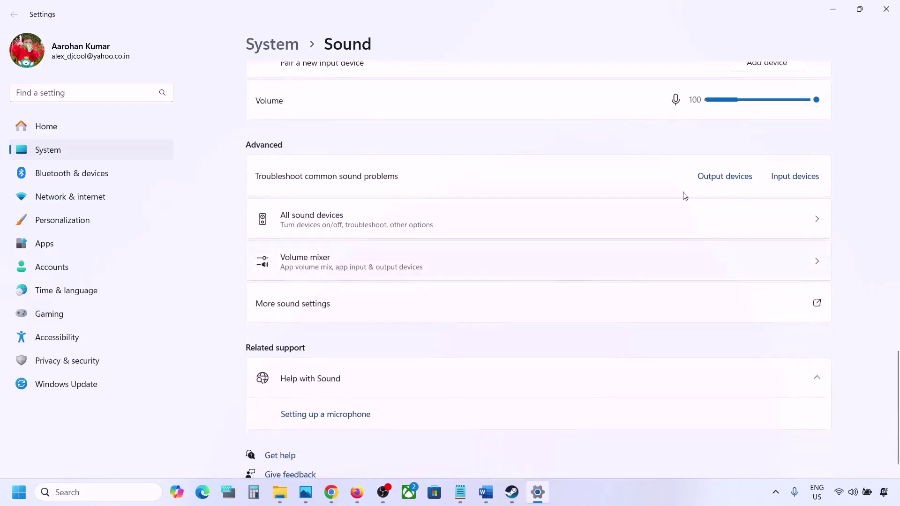
Close Settings and highlight 'Restart the game' and 'Restart PC' in Step 3 of the notes.
{"action": "left_click", "coordinate": [896, 8]}
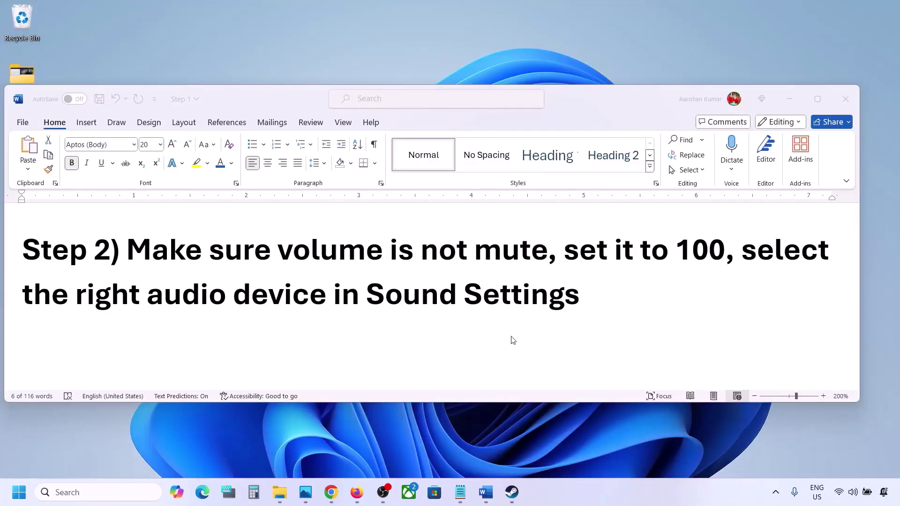
{"action": "scroll", "coordinate": [416, 327], "scroll_direction": "down", "scroll_amount": 3}
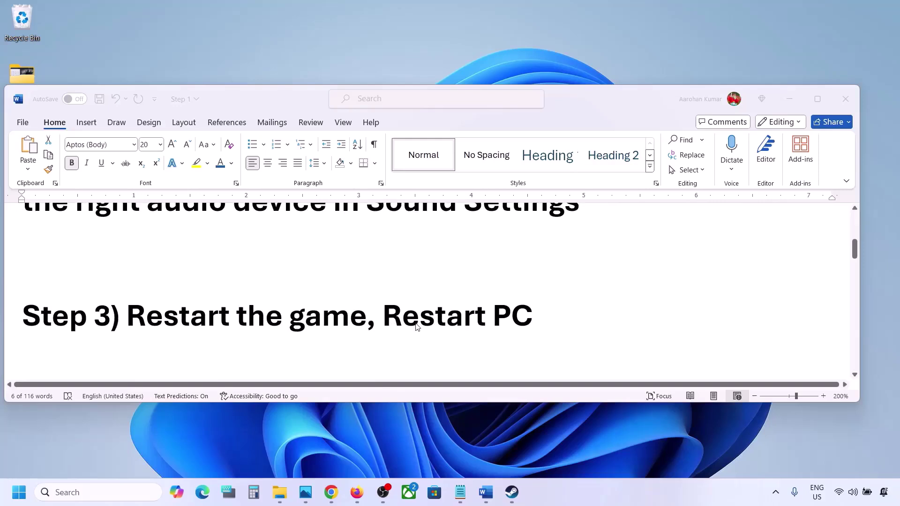
{"action": "double_click", "coordinate": [164, 317]}
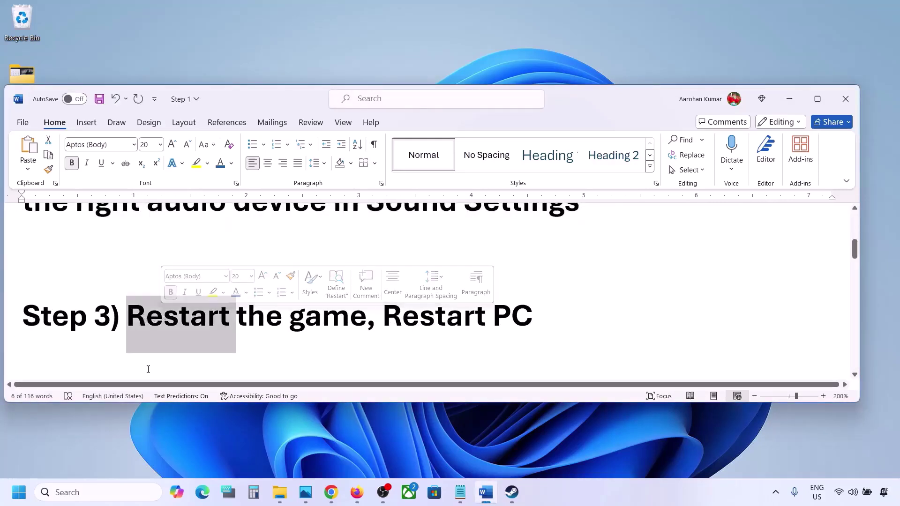
{"action": "left_click", "coordinate": [256, 313]}
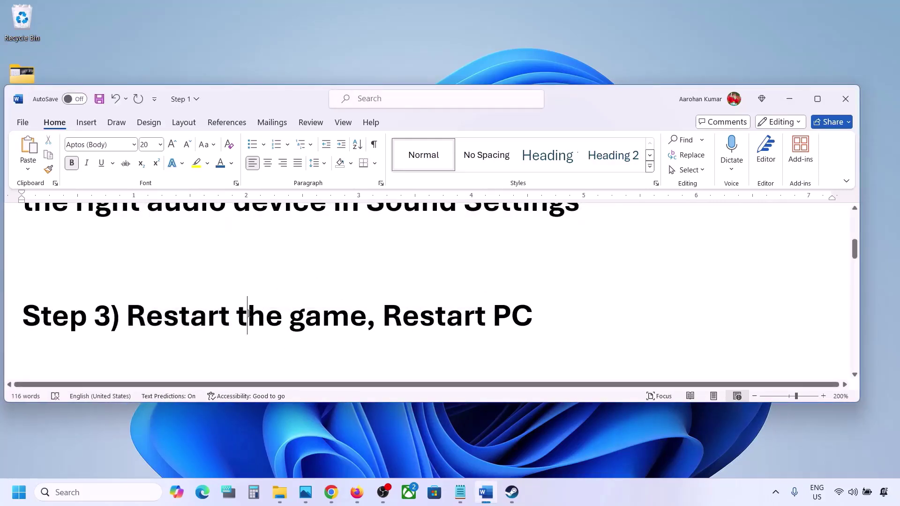
{"action": "left_click_drag", "start_coordinate": [163, 320], "coordinate": [298, 305]}
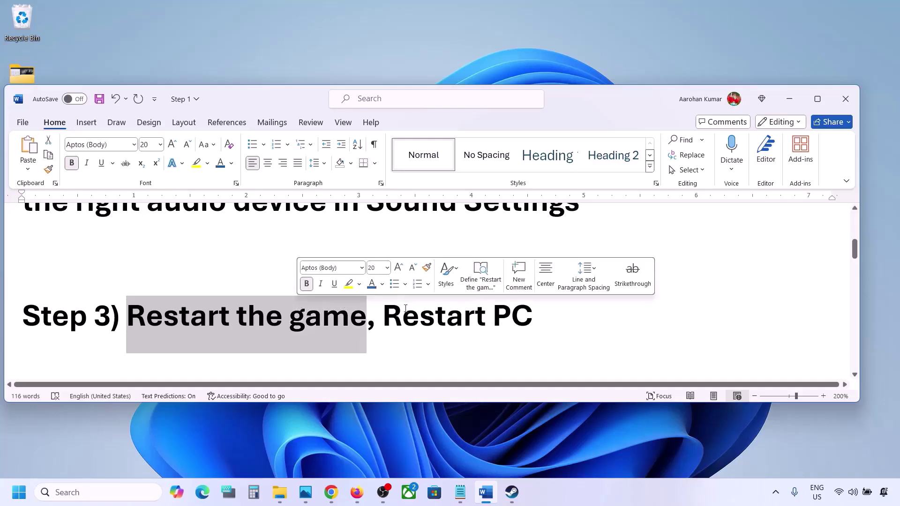
{"action": "left_click_drag", "start_coordinate": [383, 319], "coordinate": [530, 310]}
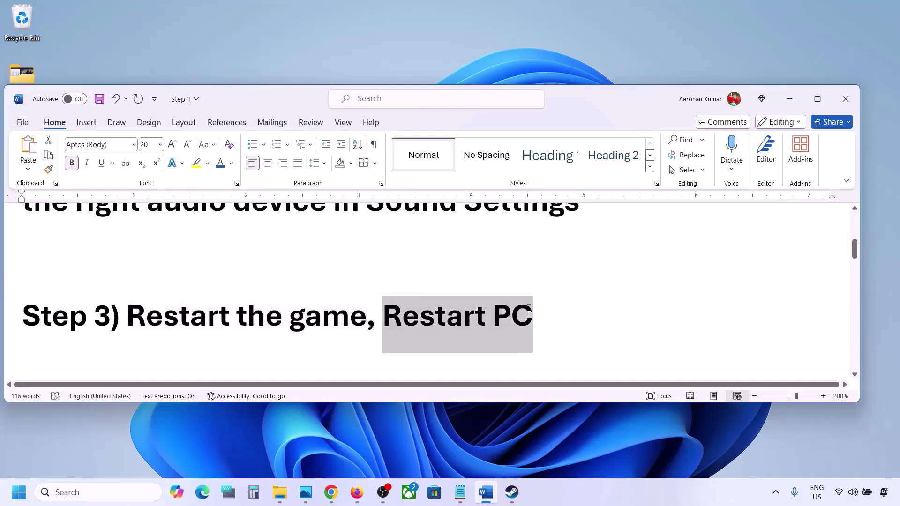
Highlight the Step 4 instruction to set the sample rate to 48/44k Hz.
{"action": "scroll", "coordinate": [284, 307], "scroll_direction": "down", "scroll_amount": 4}
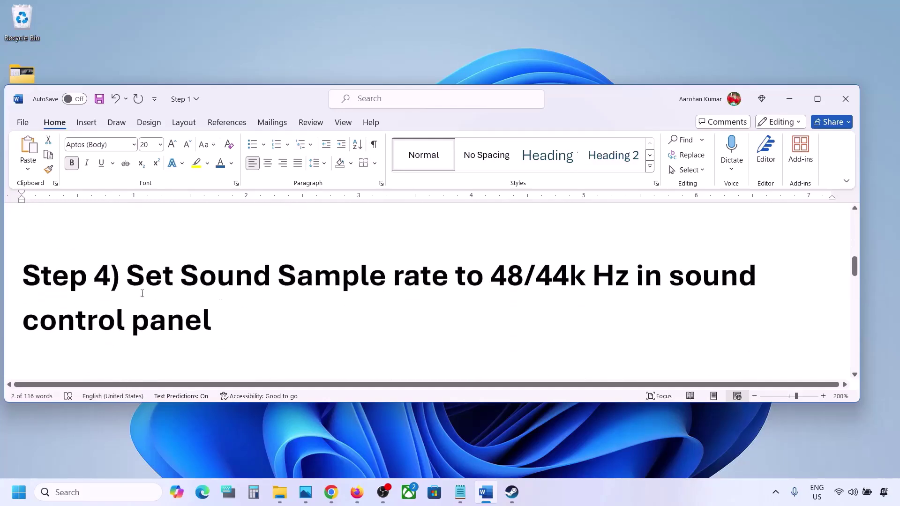
{"action": "left_click_drag", "start_coordinate": [131, 276], "coordinate": [573, 278]}
{"action": "left_click", "coordinate": [572, 279]}
Launch Control Panel via a 'control' search and open the Sound dialog under Hardware and Sound.
{"action": "left_click", "coordinate": [60, 492]}
{"action": "type", "text": "control"}
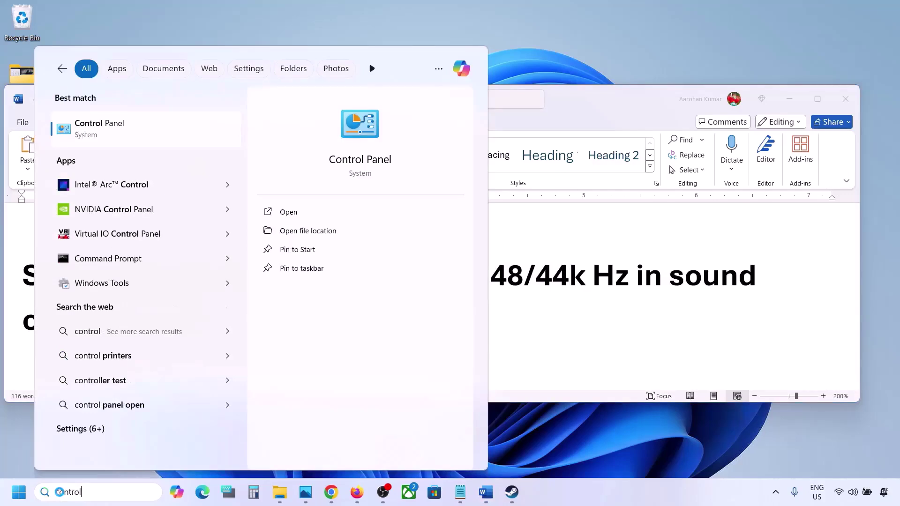
{"action": "key", "text": "Return"}
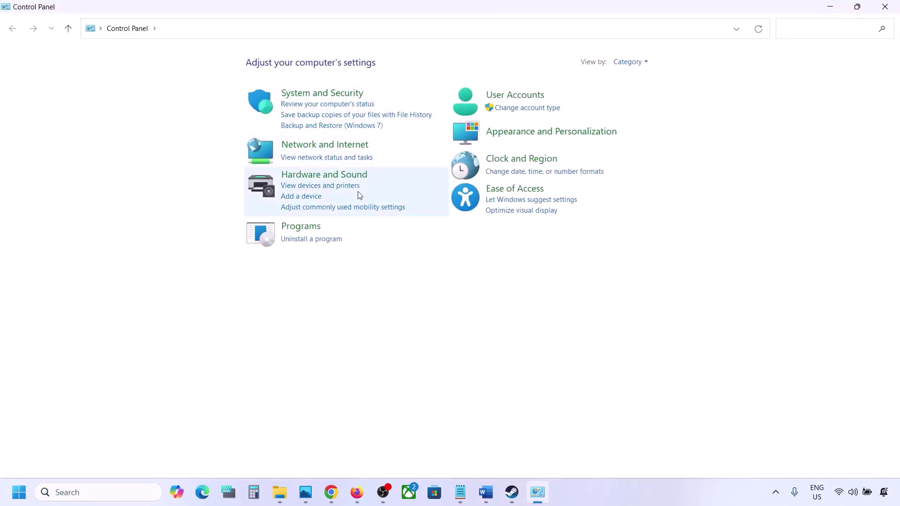
{"action": "left_click", "coordinate": [322, 176]}
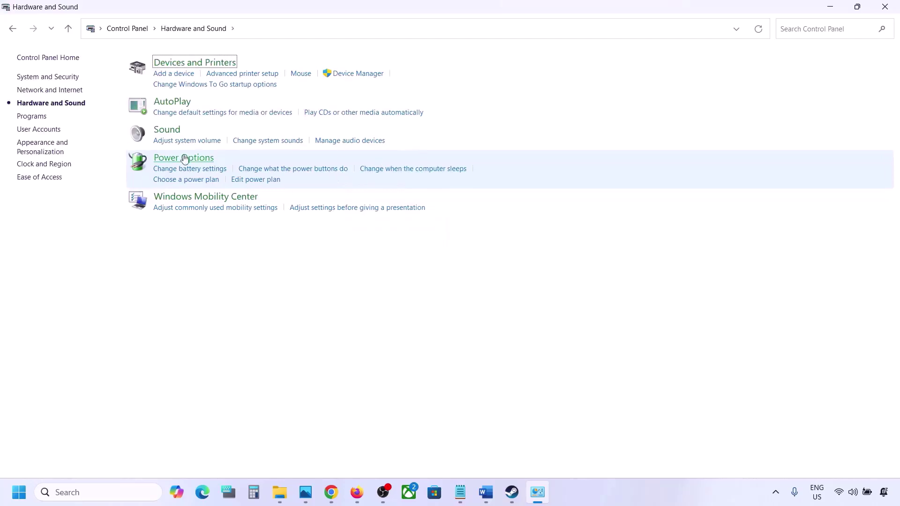
{"action": "left_click", "coordinate": [167, 131]}
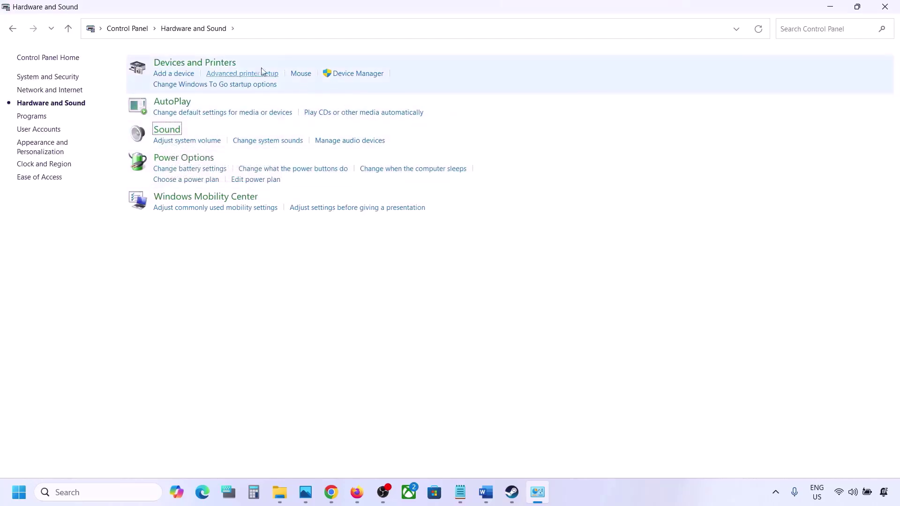
{"action": "left_click_drag", "start_coordinate": [174, 52], "coordinate": [405, 117]}
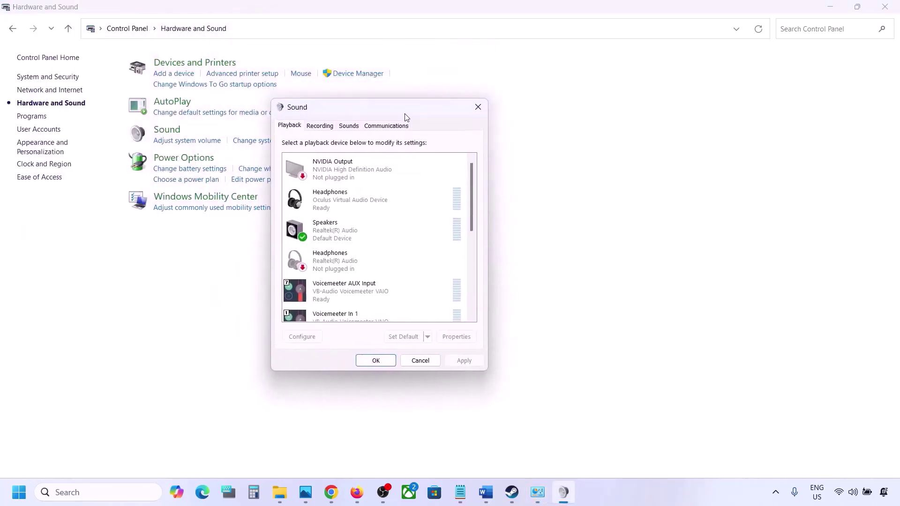
Open the Properties window of the Speakers playback device.
{"action": "left_click", "coordinate": [491, 492]}
{"action": "left_click", "coordinate": [492, 492]}
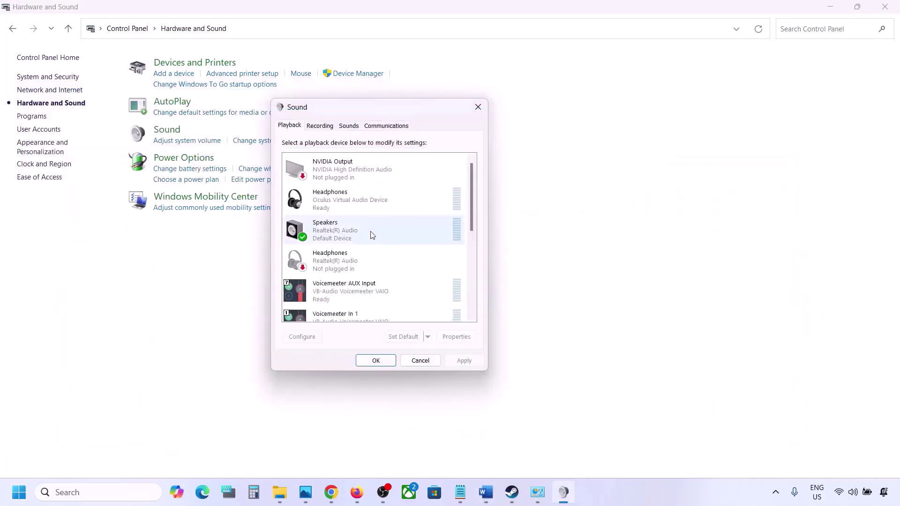
{"action": "left_click", "coordinate": [331, 235]}
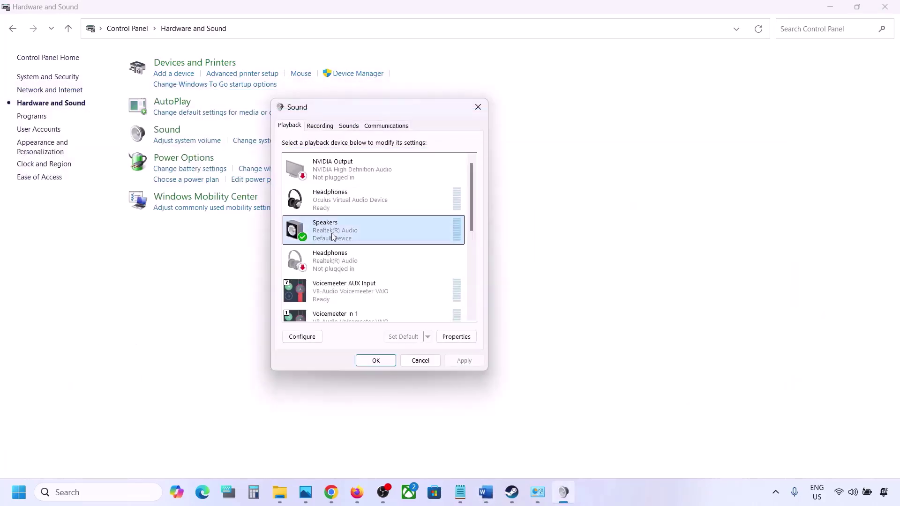
{"action": "right_click", "coordinate": [381, 236]}
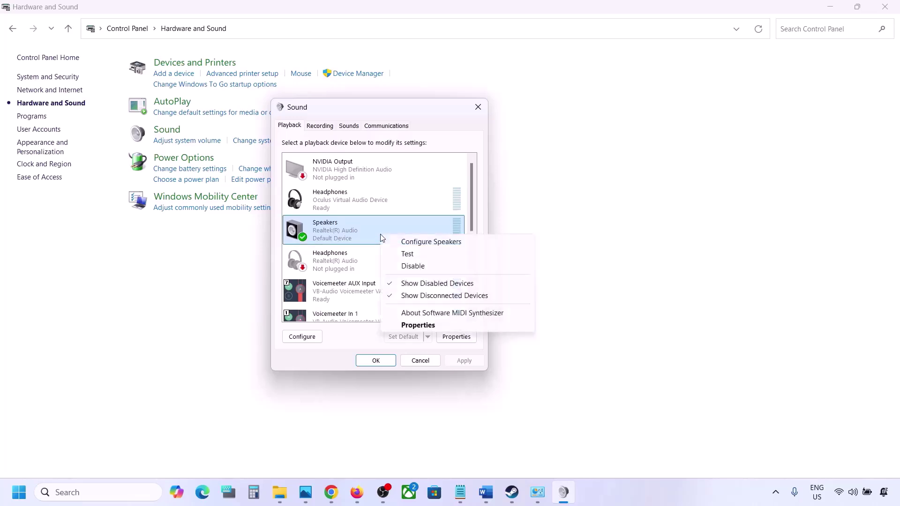
{"action": "left_click", "coordinate": [425, 325]}
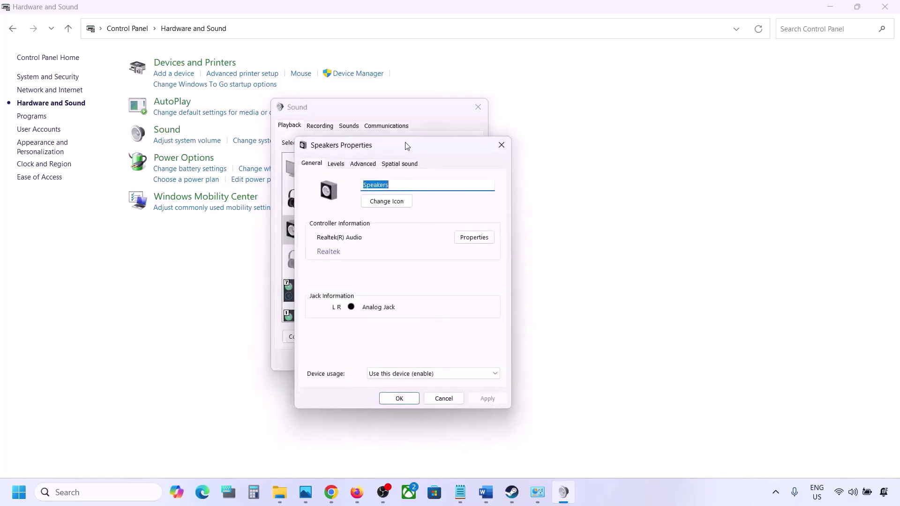
{"action": "left_click_drag", "start_coordinate": [407, 147], "coordinate": [450, 109]}
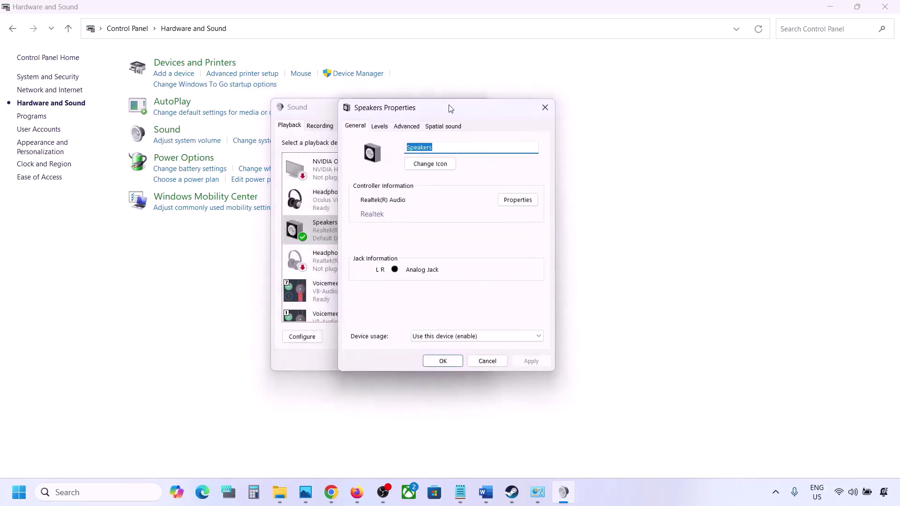
On the Advanced tab, leave the default format at 24 bit, 48000 Hz and return to the Word notes.
{"action": "left_click", "coordinate": [406, 127]}
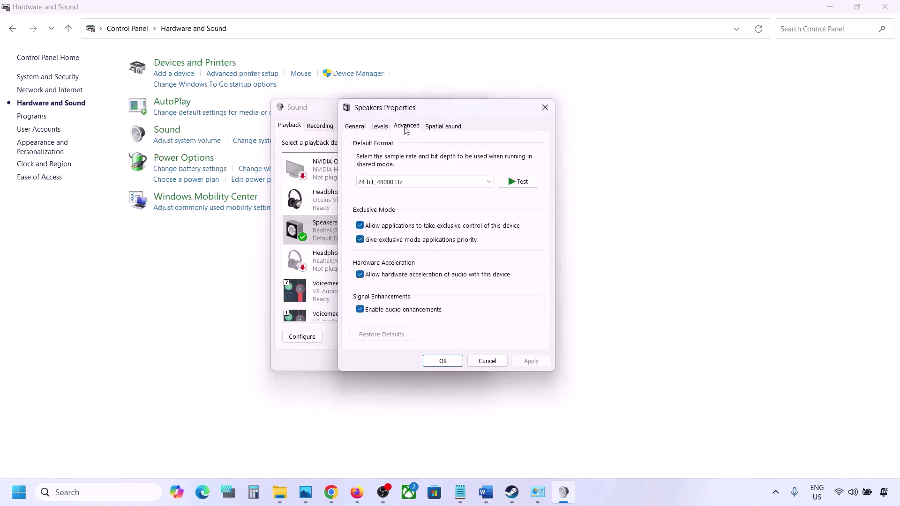
{"action": "left_click", "coordinate": [488, 182]}
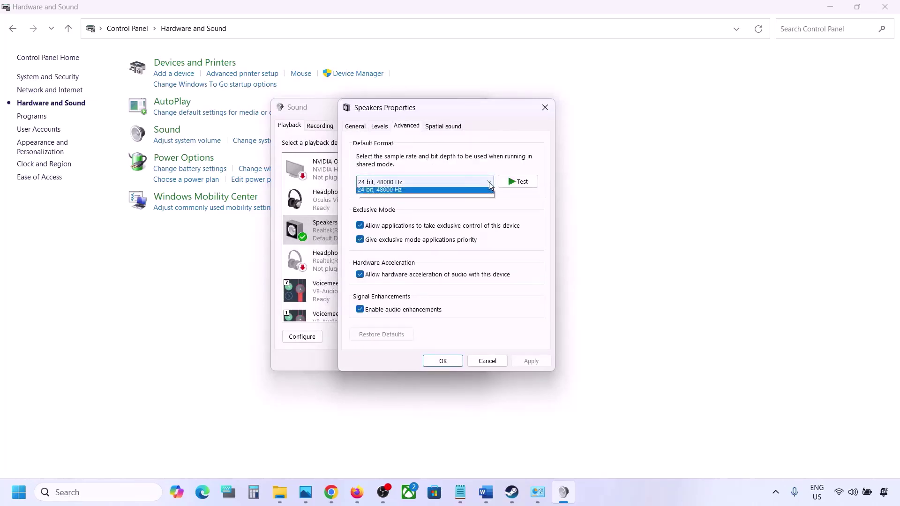
{"action": "left_click", "coordinate": [527, 228]}
{"action": "left_click", "coordinate": [485, 492]}
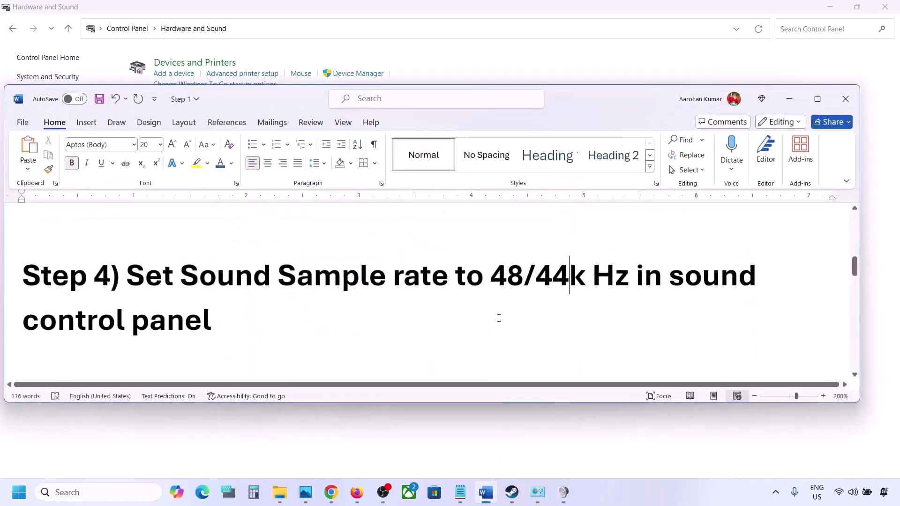
Mark '48/44k' in the Step 4 heading, minimize Word, and list the speakers' sample-rate formats again.
{"action": "left_click_drag", "start_coordinate": [498, 281], "coordinate": [590, 281]}
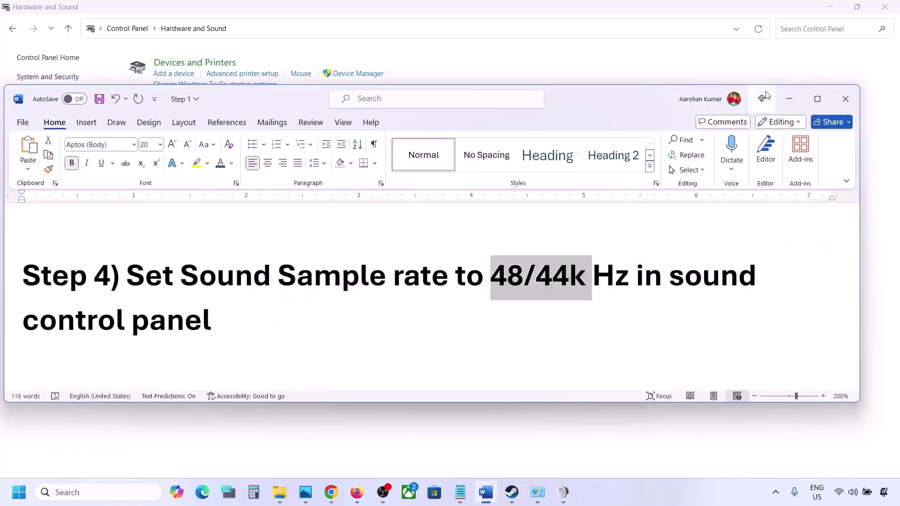
{"action": "left_click", "coordinate": [789, 98]}
{"action": "left_click", "coordinate": [431, 184]}
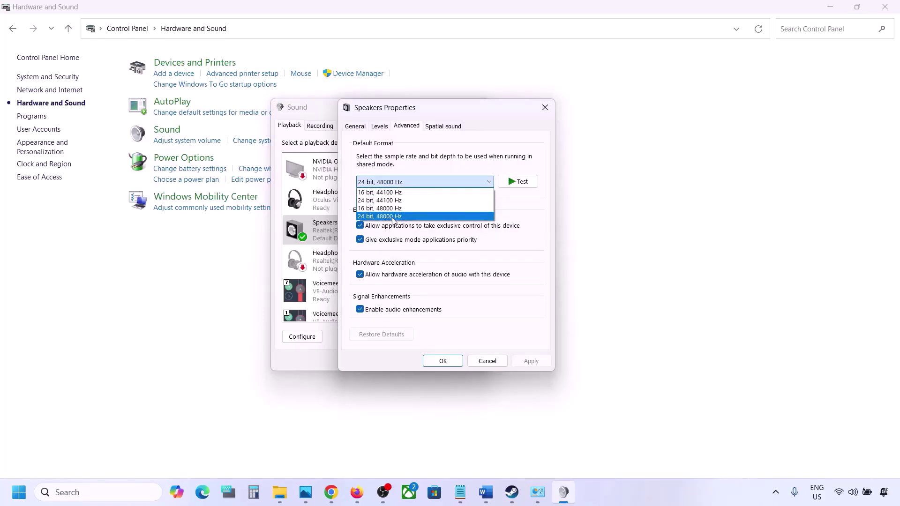
Switch the speakers' default format to 24 bit, 44100 Hz and apply it, confirming the in-use warning.
{"action": "left_click", "coordinate": [393, 216]}
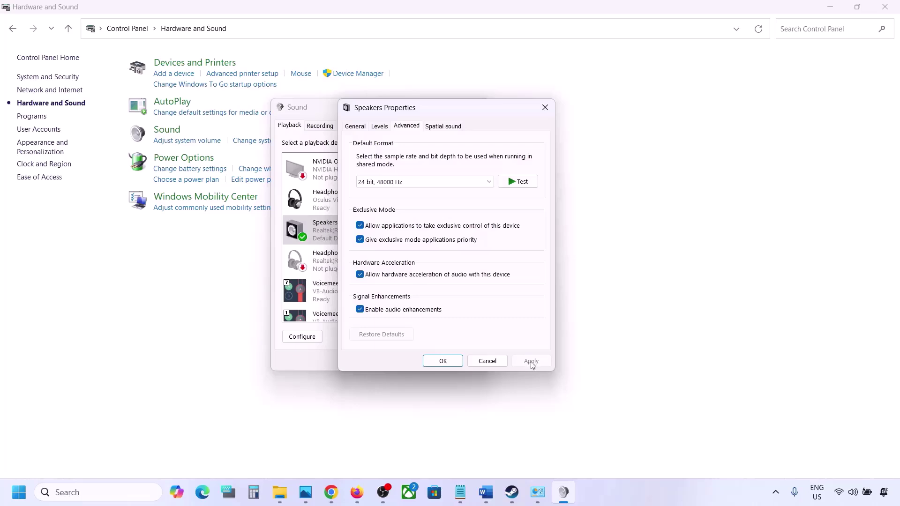
{"action": "left_click", "coordinate": [452, 186]}
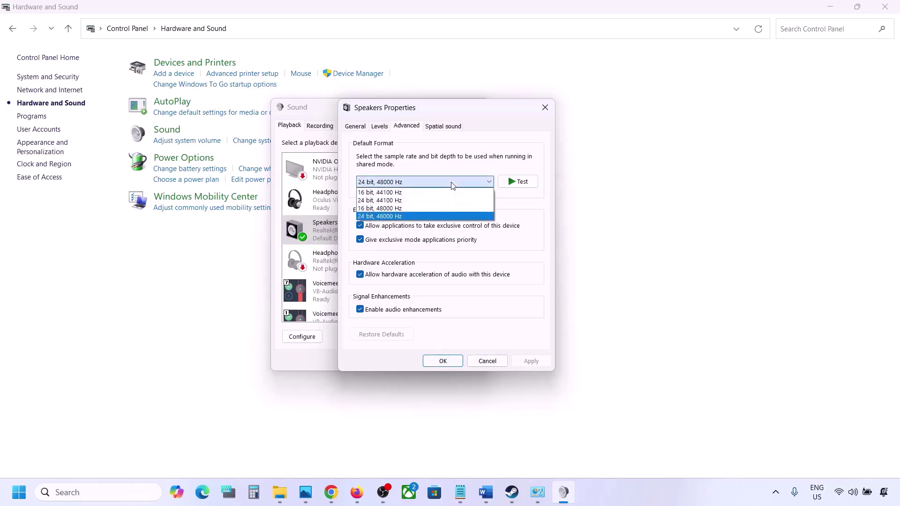
{"action": "left_click", "coordinate": [399, 201]}
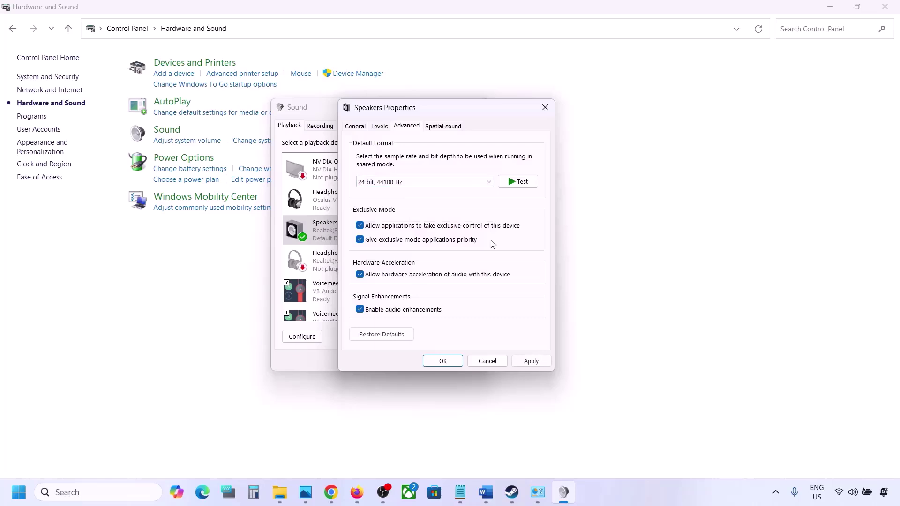
{"action": "left_click", "coordinate": [521, 365]}
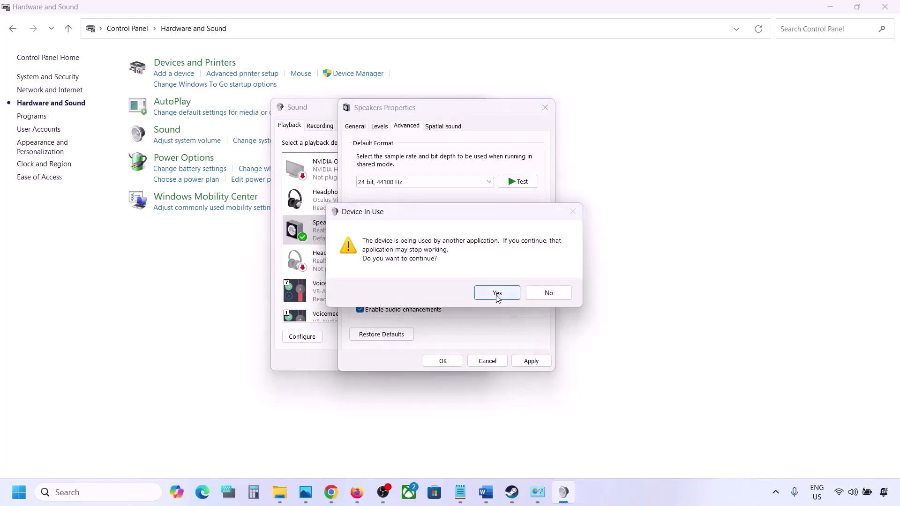
{"action": "left_click", "coordinate": [497, 293]}
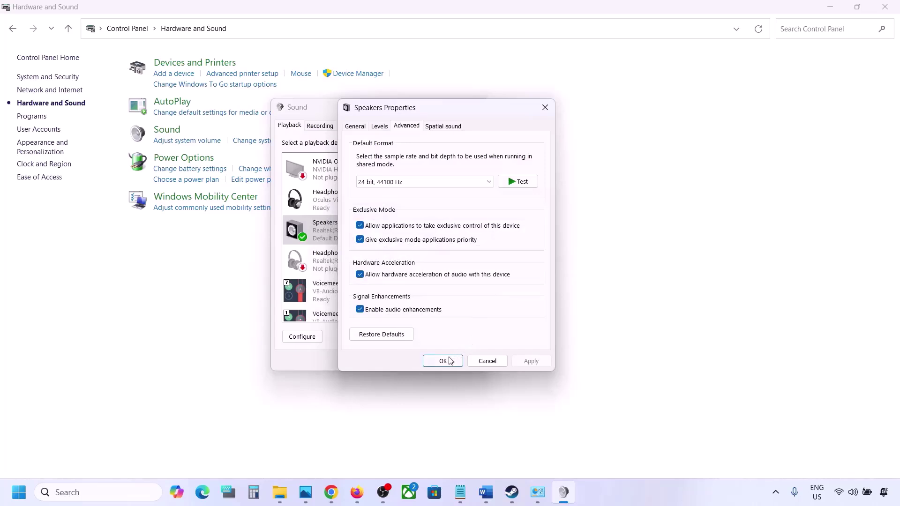
Restore 24 bit, 48000 Hz, apply it, close both Sound dialogs and return to the Word notes.
{"action": "left_click", "coordinate": [405, 182]}
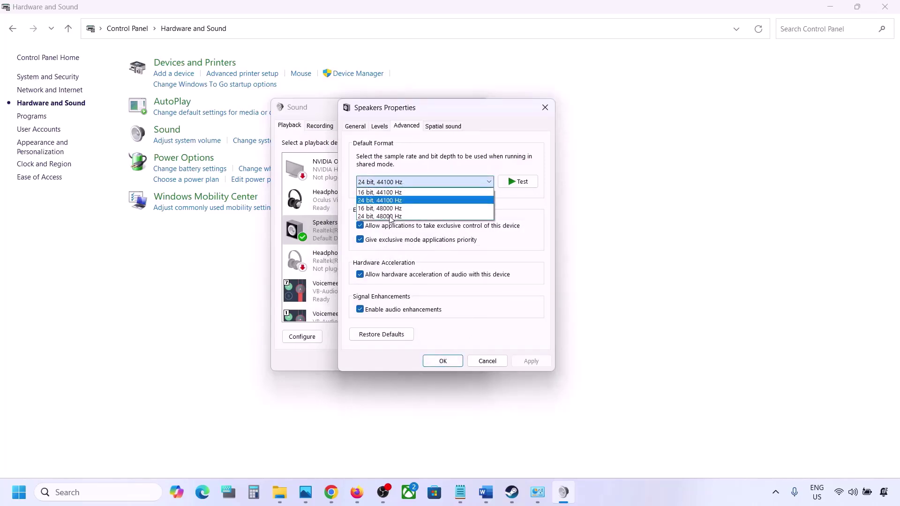
{"action": "left_click", "coordinate": [391, 216]}
{"action": "left_click", "coordinate": [528, 362]}
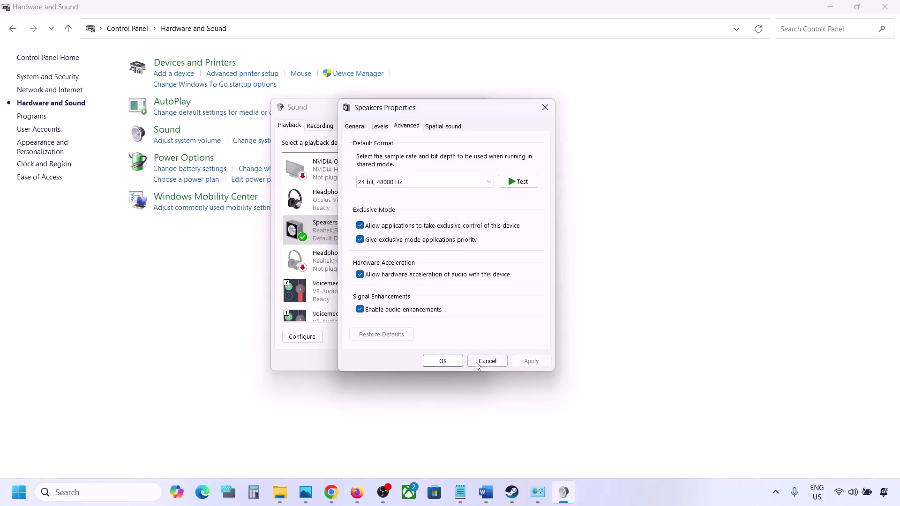
{"action": "left_click", "coordinate": [442, 361]}
{"action": "left_click", "coordinate": [377, 361]}
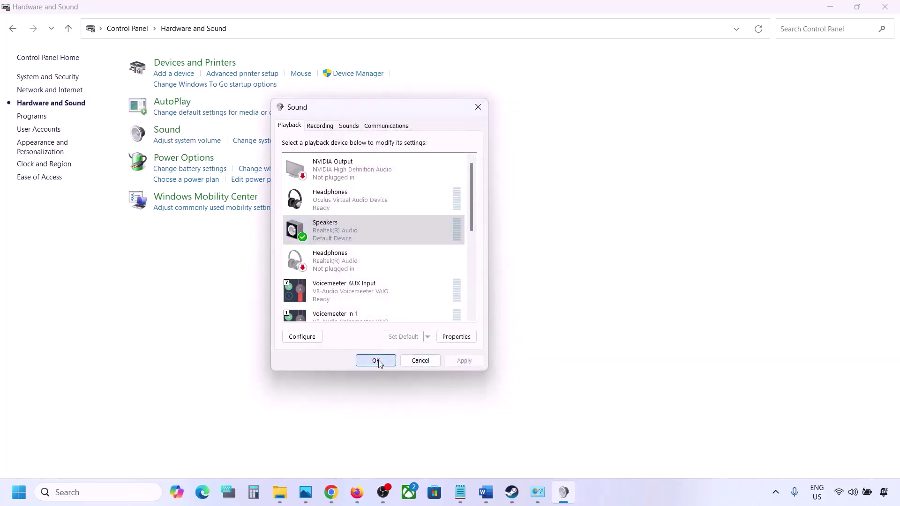
{"action": "left_click", "coordinate": [485, 492]}
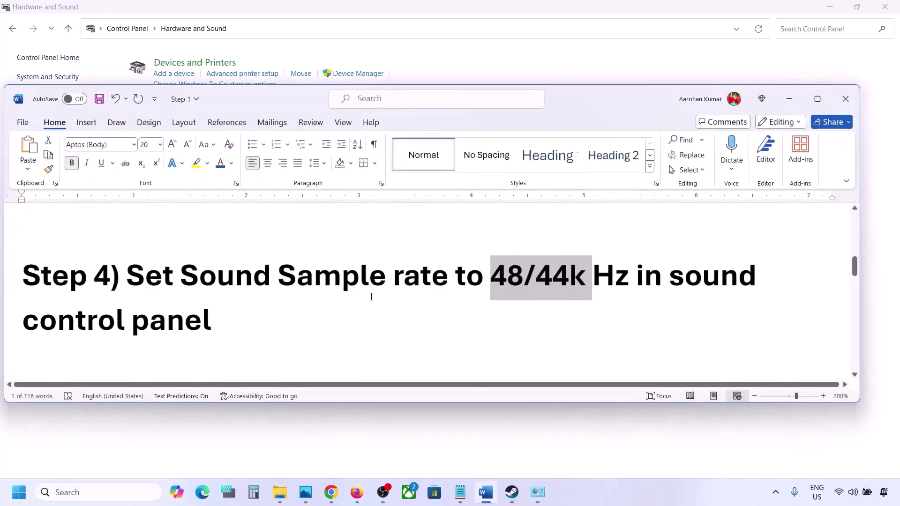
Scroll the Word notes past the Step 5 controller tip to highlight the 'Turn off Spatial Sound' heading.
{"action": "scroll", "coordinate": [371, 296], "scroll_direction": "down", "scroll_amount": 5}
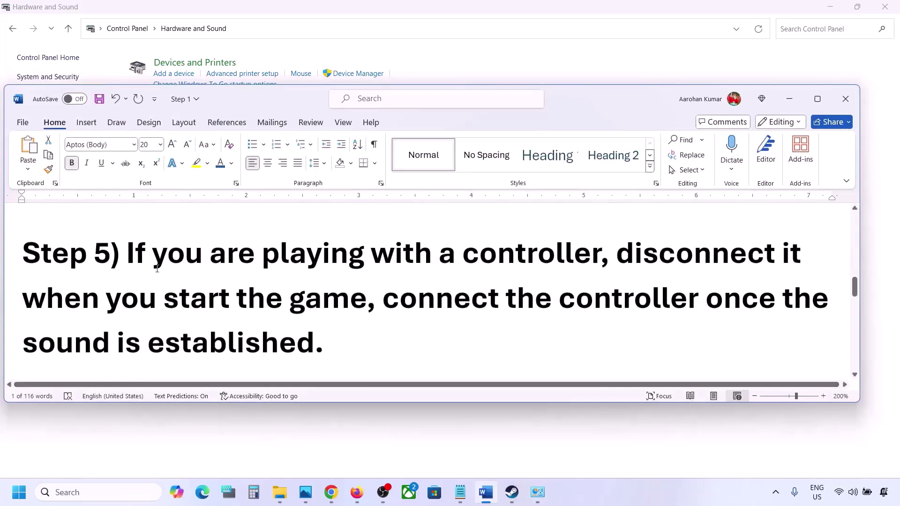
{"action": "left_click_drag", "start_coordinate": [146, 260], "coordinate": [316, 334]}
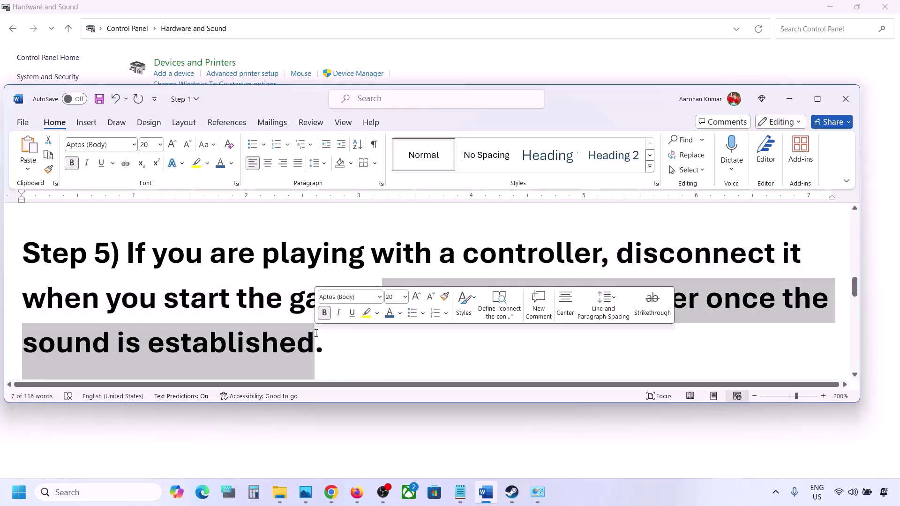
{"action": "left_click", "coordinate": [315, 334]}
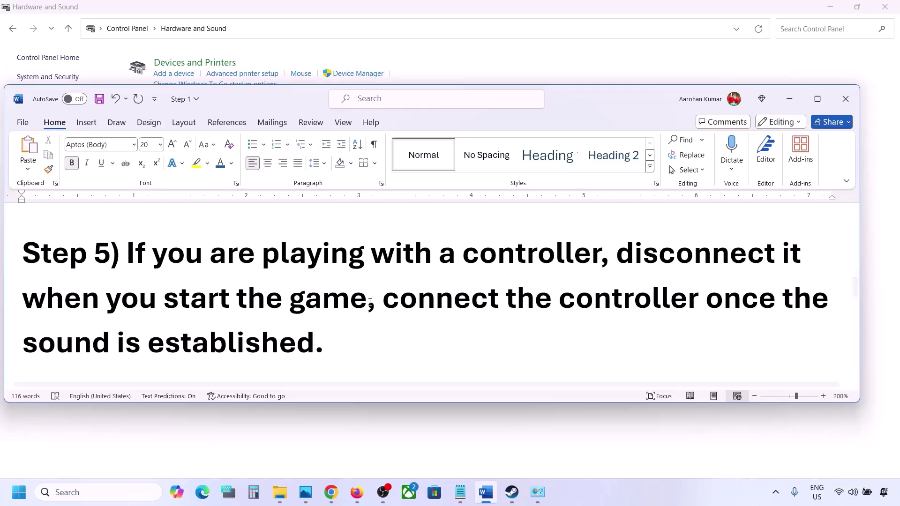
{"action": "scroll", "coordinate": [369, 302], "scroll_direction": "down", "scroll_amount": 3}
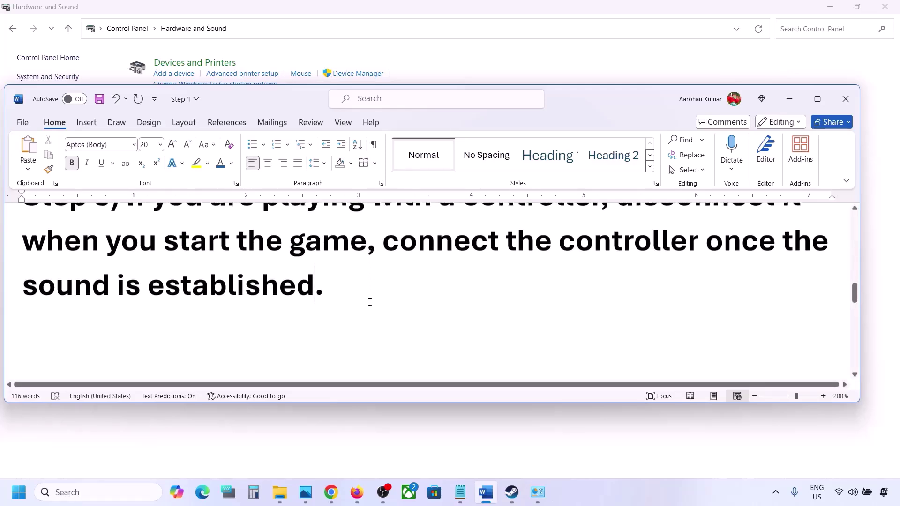
{"action": "left_click_drag", "start_coordinate": [143, 313], "coordinate": [393, 308]}
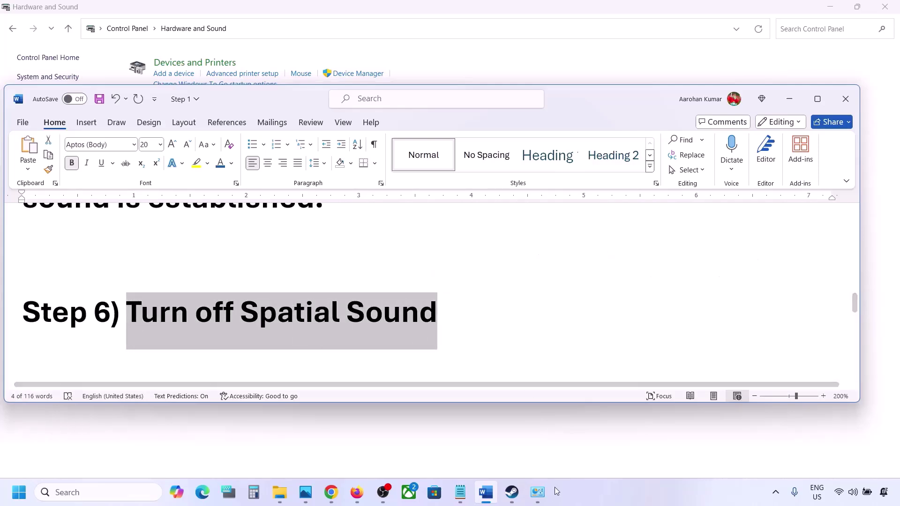
Open Control Panel by searching 'control', go to Hardware and Sound > Sound, and centre the dialog.
{"action": "left_click", "coordinate": [88, 493]}
{"action": "type", "text": "control"}
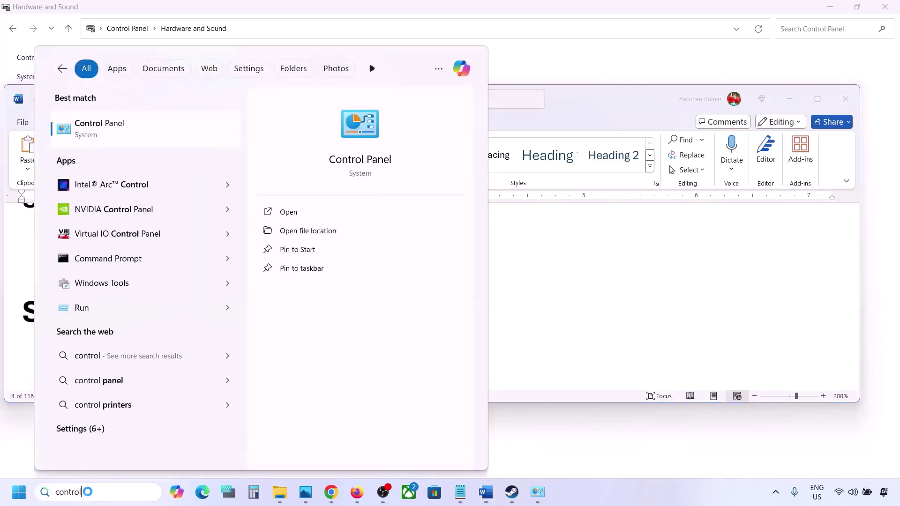
{"action": "key", "text": "Return"}
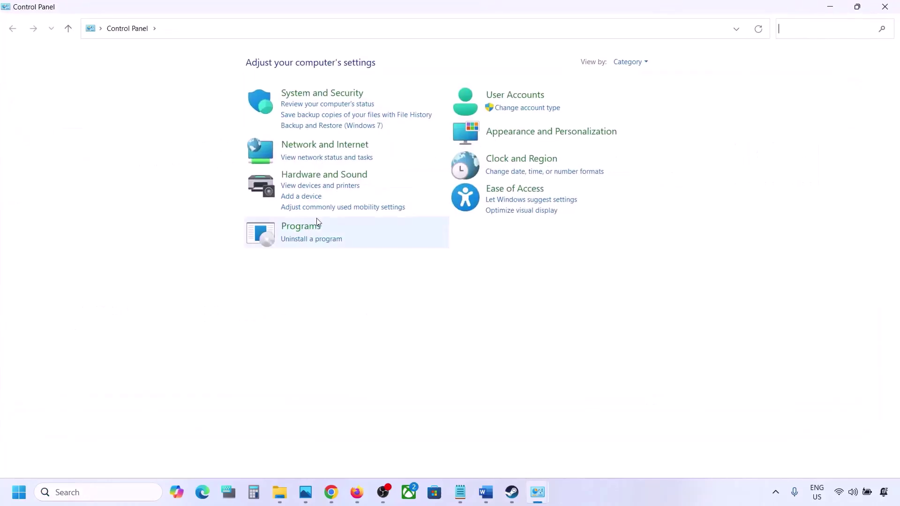
{"action": "left_click", "coordinate": [318, 174]}
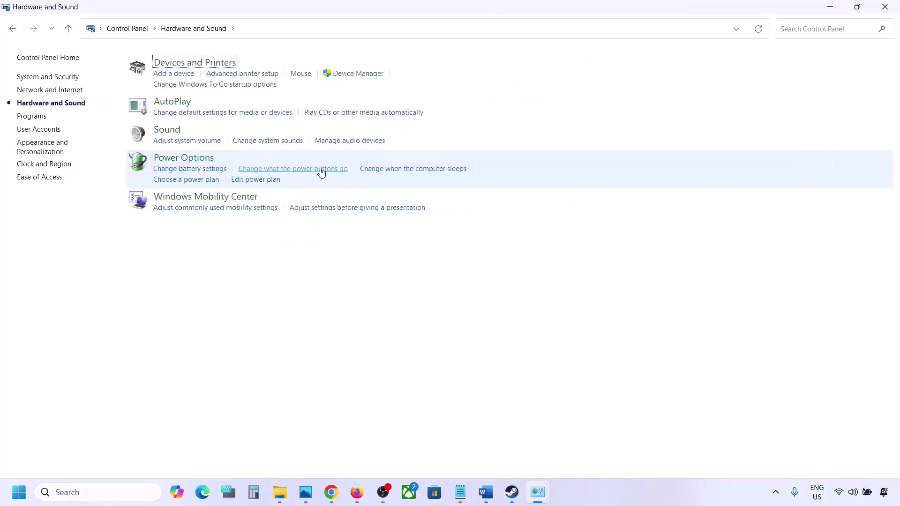
{"action": "left_click", "coordinate": [172, 135]}
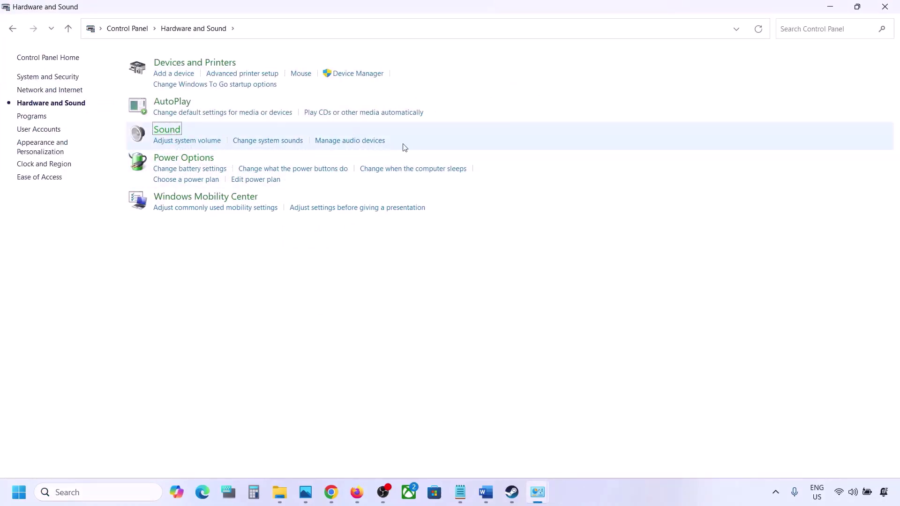
{"action": "left_click_drag", "start_coordinate": [178, 63], "coordinate": [388, 105]}
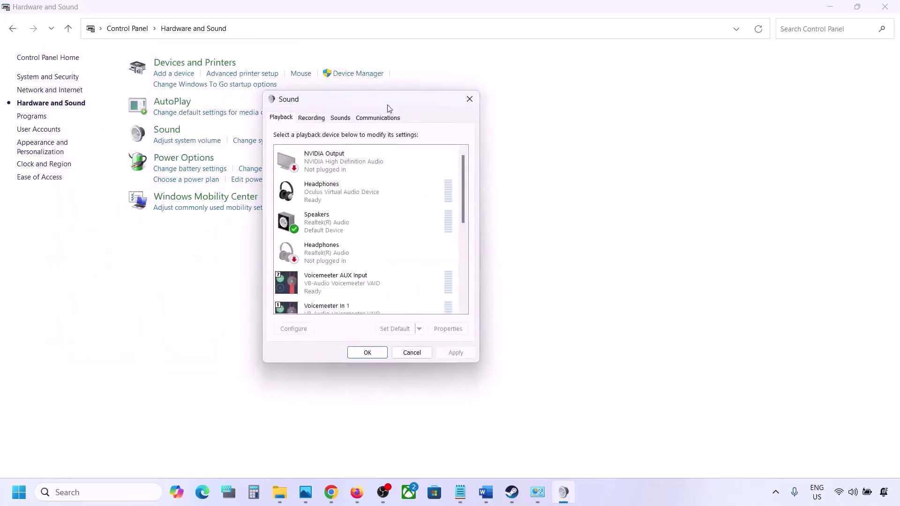
Set Spatial sound to Off in the Speakers properties, apply it, and close both Sound dialogs.
{"action": "left_click", "coordinate": [346, 226]}
{"action": "right_click", "coordinate": [347, 227]}
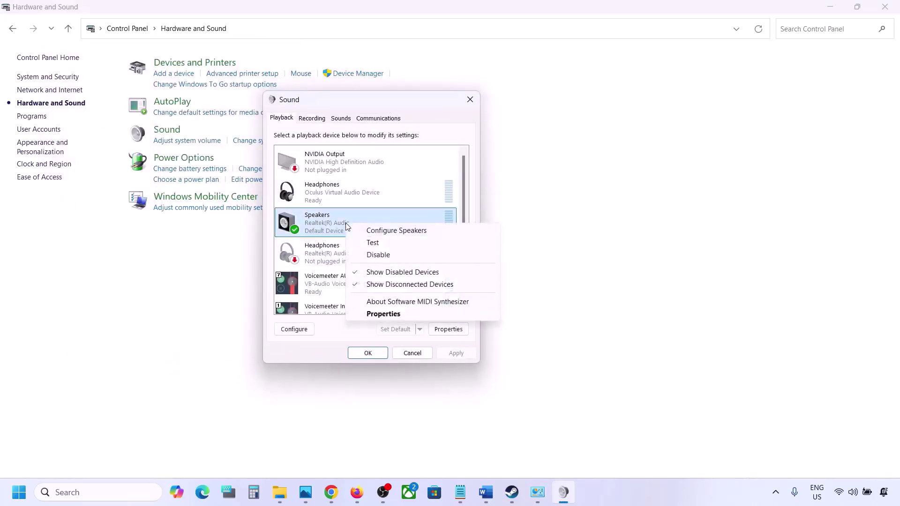
{"action": "left_click", "coordinate": [383, 318]}
{"action": "left_click", "coordinate": [391, 165]}
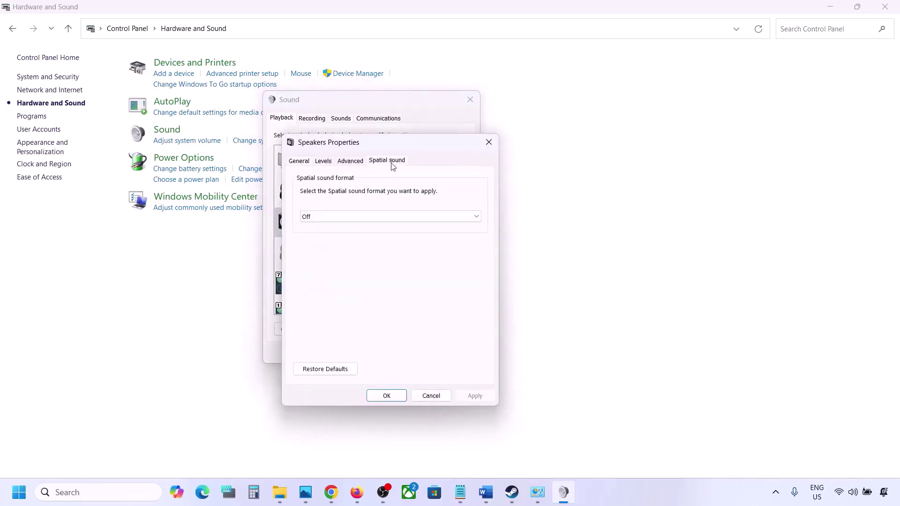
{"action": "left_click", "coordinate": [342, 215]}
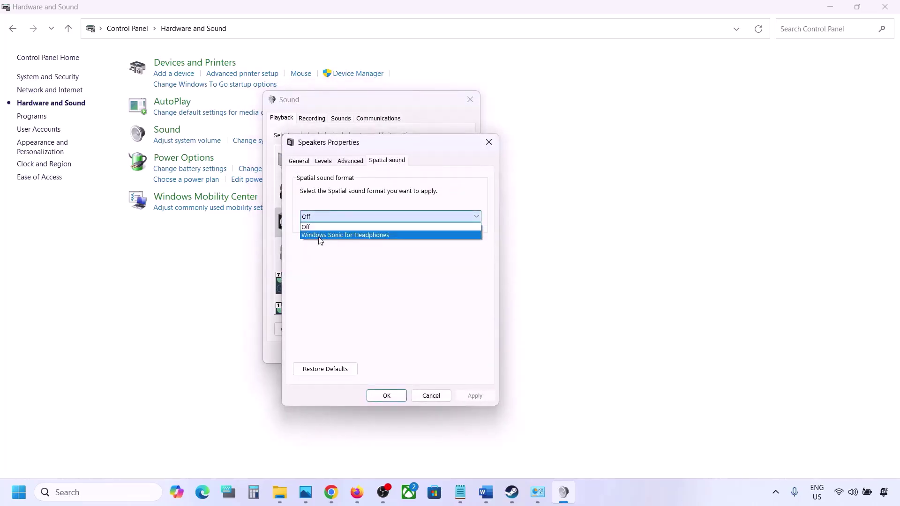
{"action": "left_click", "coordinate": [313, 227]}
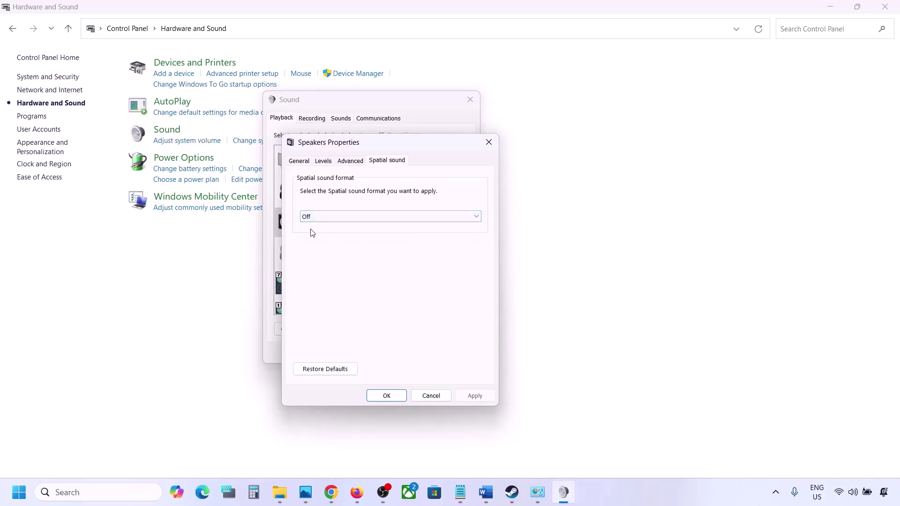
{"action": "left_click", "coordinate": [472, 399]}
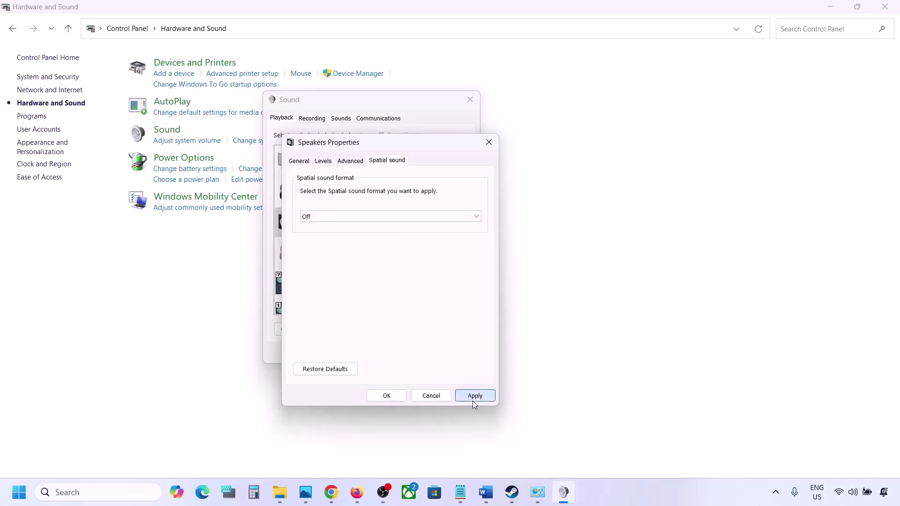
{"action": "left_click", "coordinate": [393, 396]}
{"action": "left_click", "coordinate": [381, 354]}
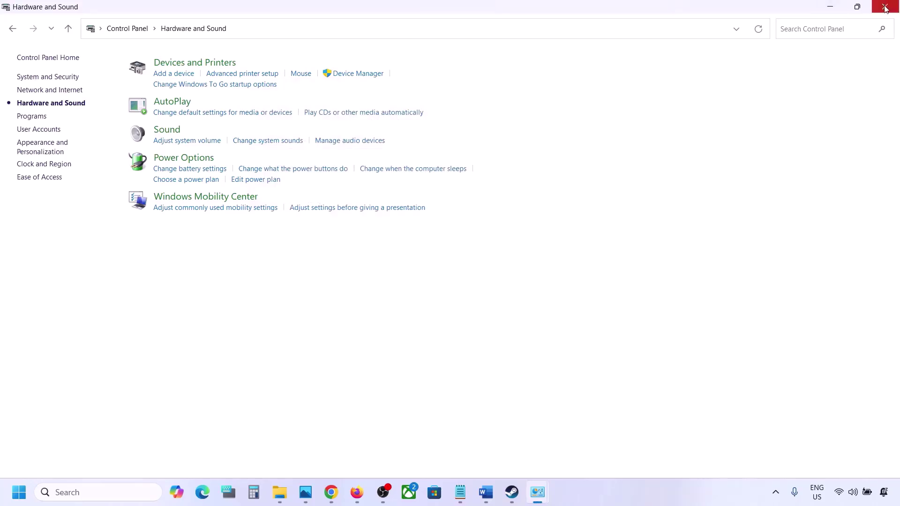
Return to the Word notes, scroll down to Steps 7 and 8, and maximise the window.
{"action": "key", "text": "alt+Tab"}
{"action": "scroll", "coordinate": [412, 313], "scroll_direction": "down", "scroll_amount": 5}
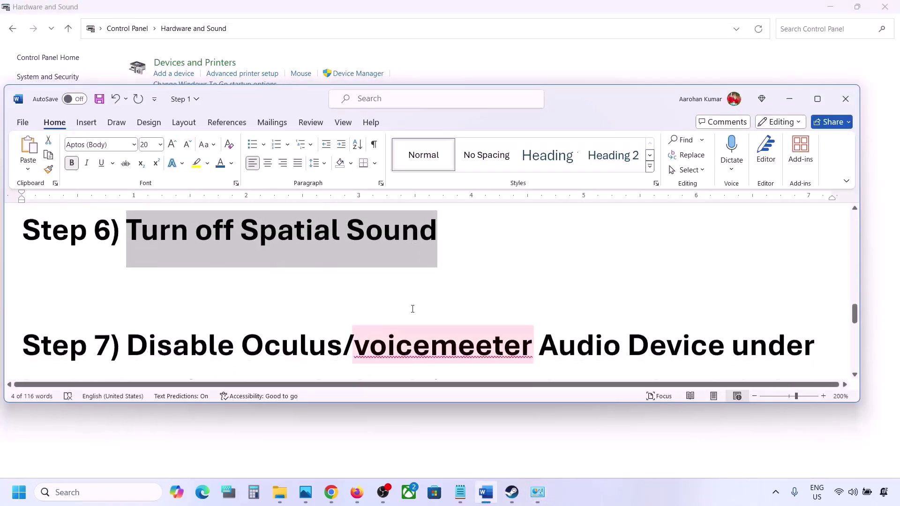
{"action": "left_click", "coordinate": [817, 102]}
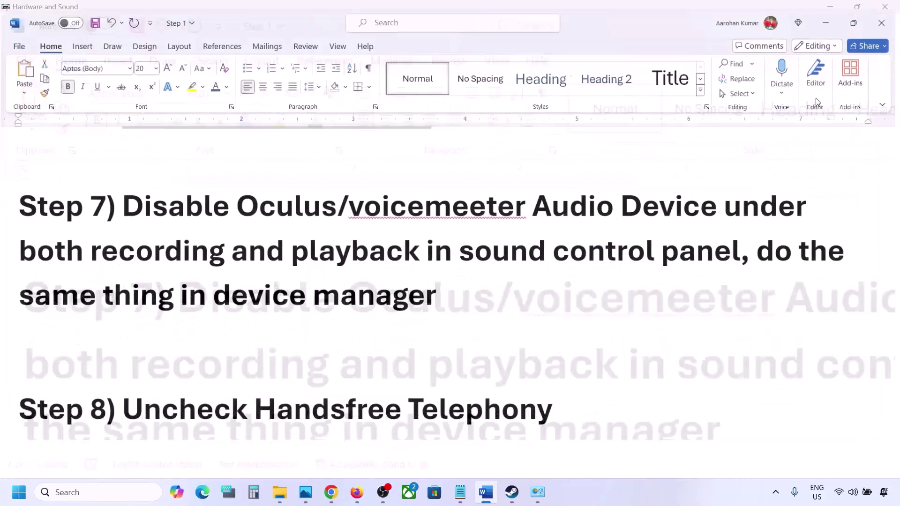